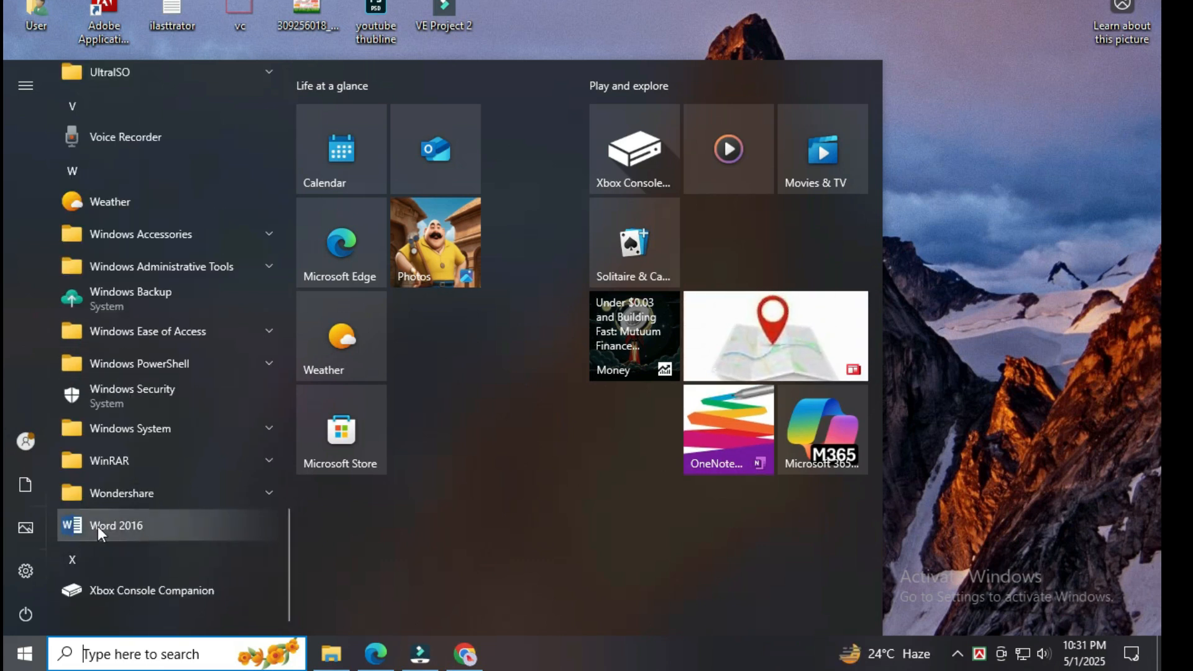
- Launch Word 2016 and create a blank document
left_click(161, 524)
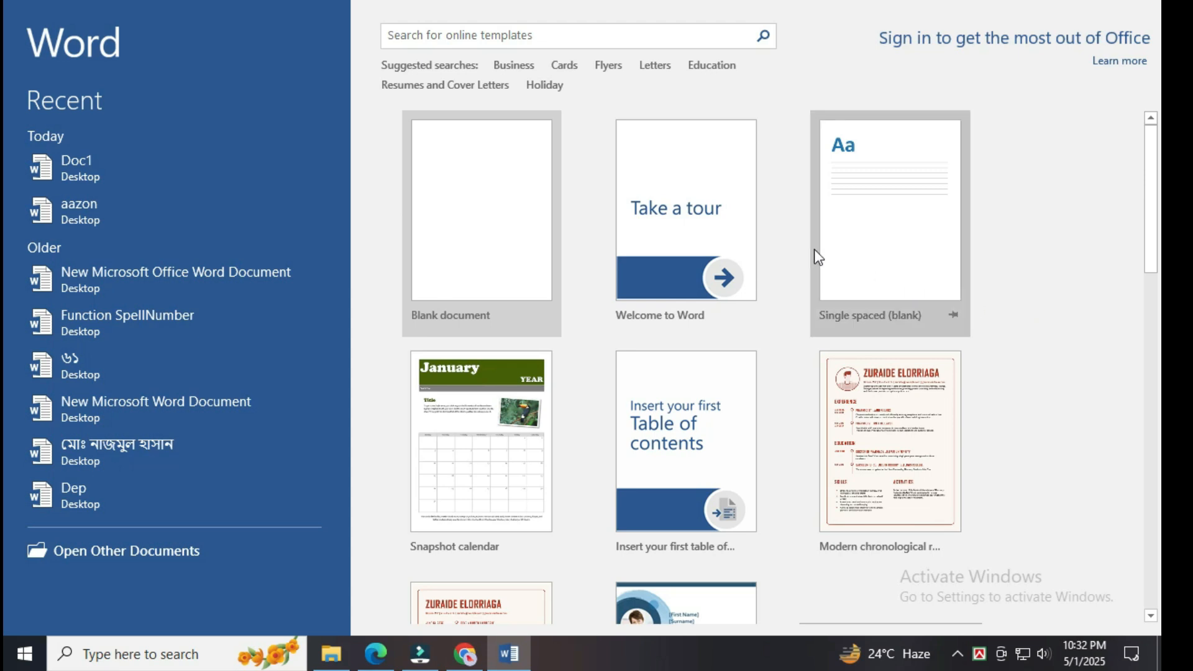
left_click(476, 246)
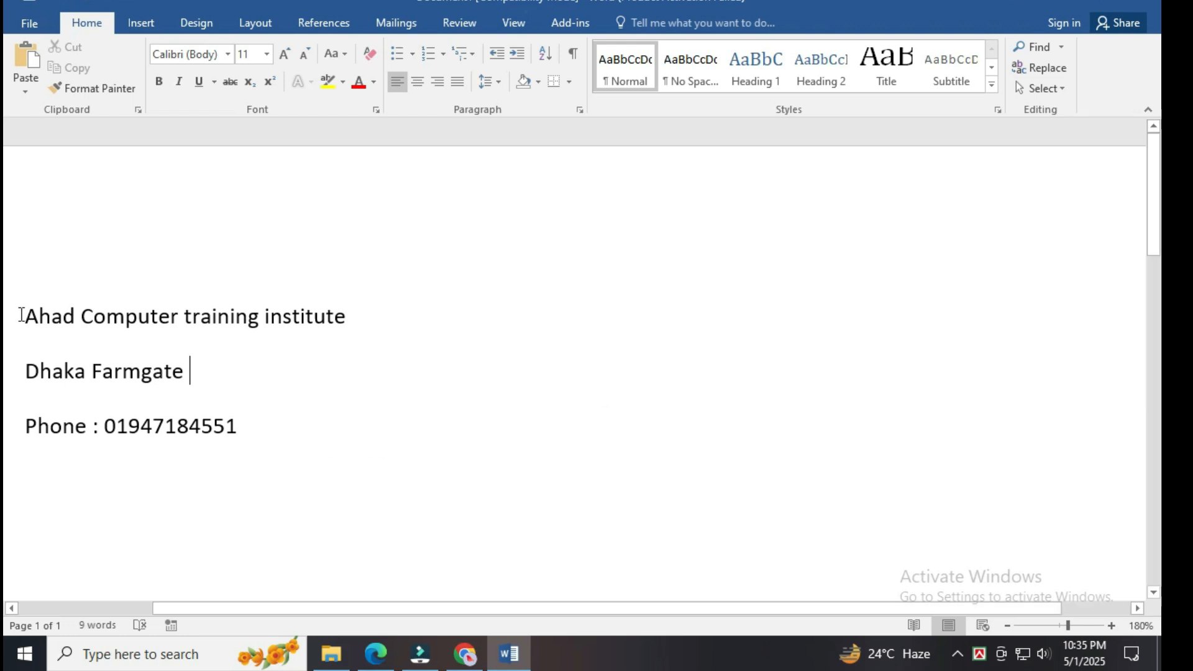
- Select all three text lines and try centre and right alignment before returning them to left alignment
left_click_drag(21, 315, 259, 431)
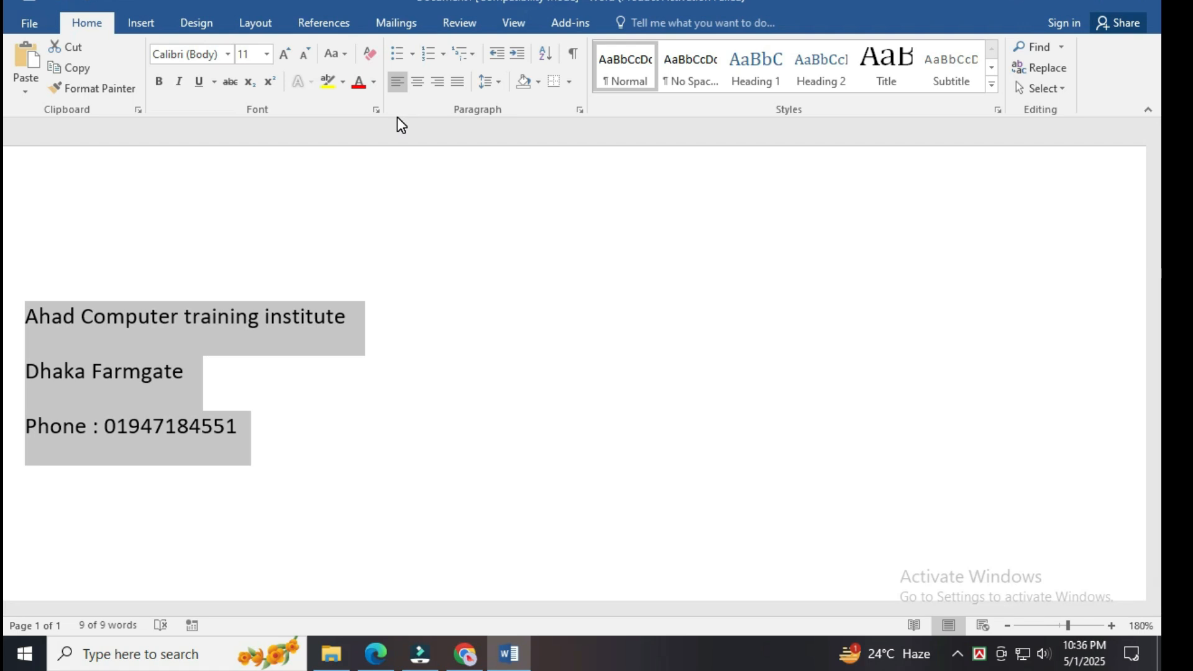
left_click(418, 82)
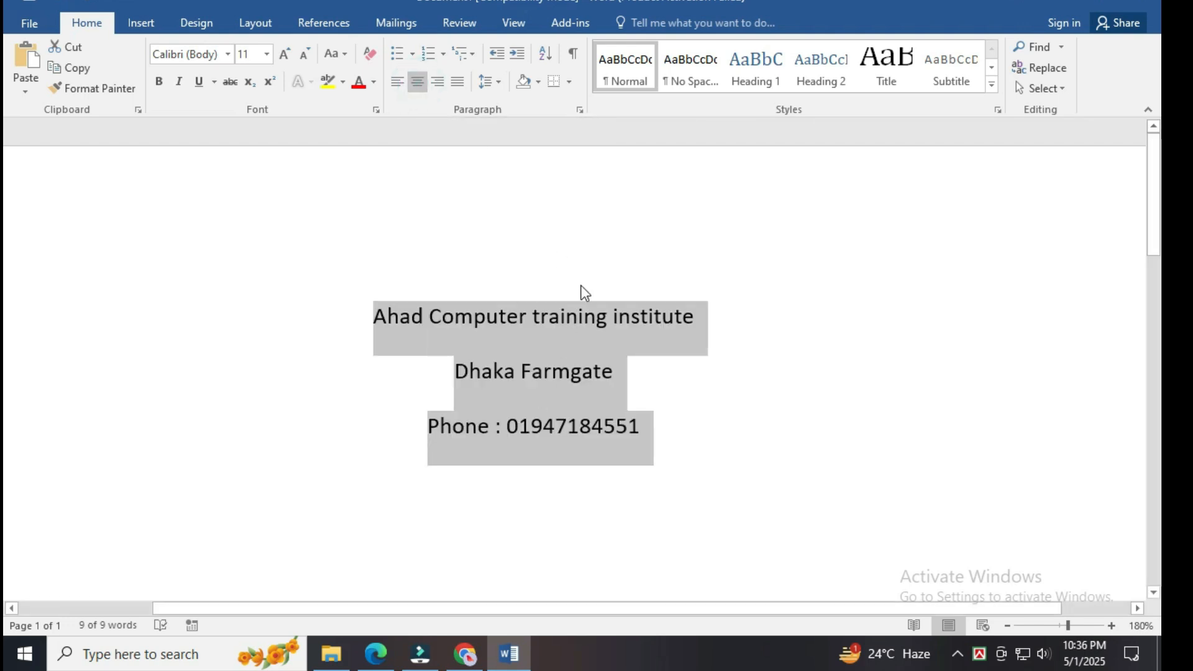
left_click(441, 88)
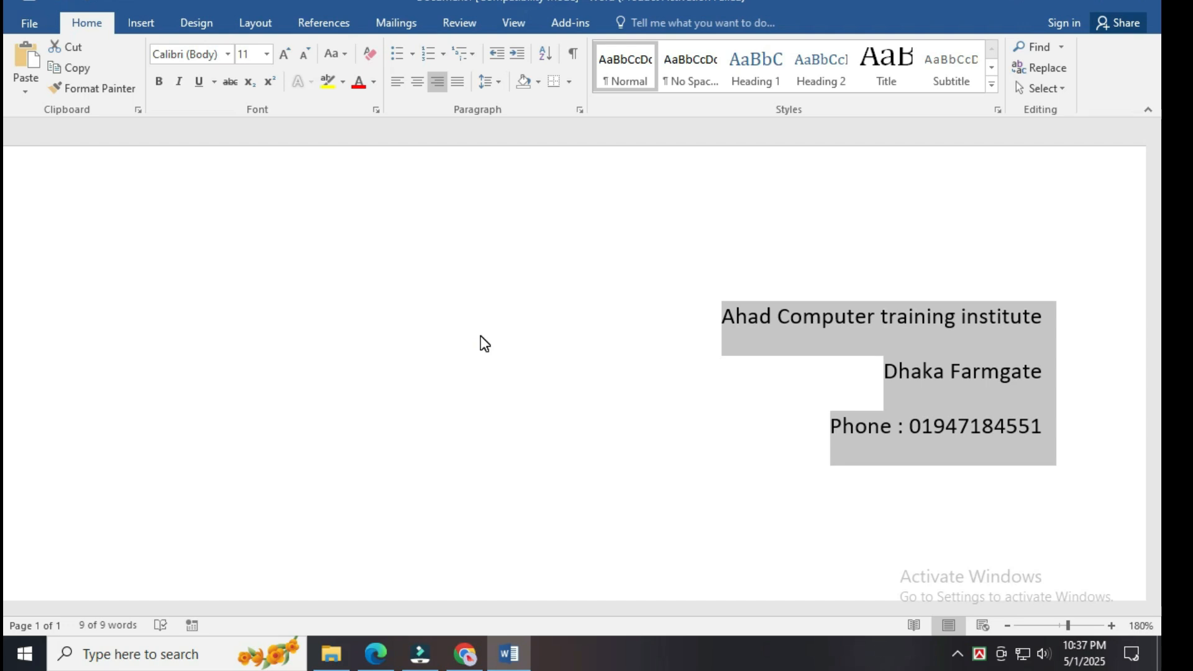
left_click(397, 84)
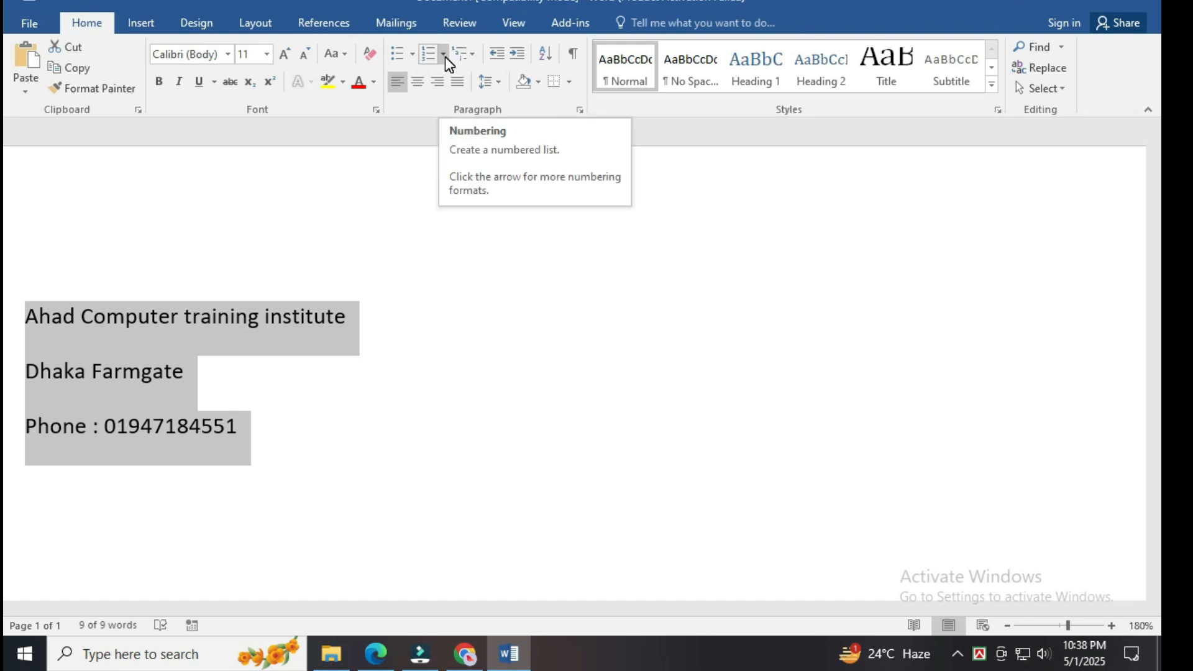
- Format the three selected lines with four-diamond bullets, replacing these with 1. 2. 3. numbering
left_click(412, 54)
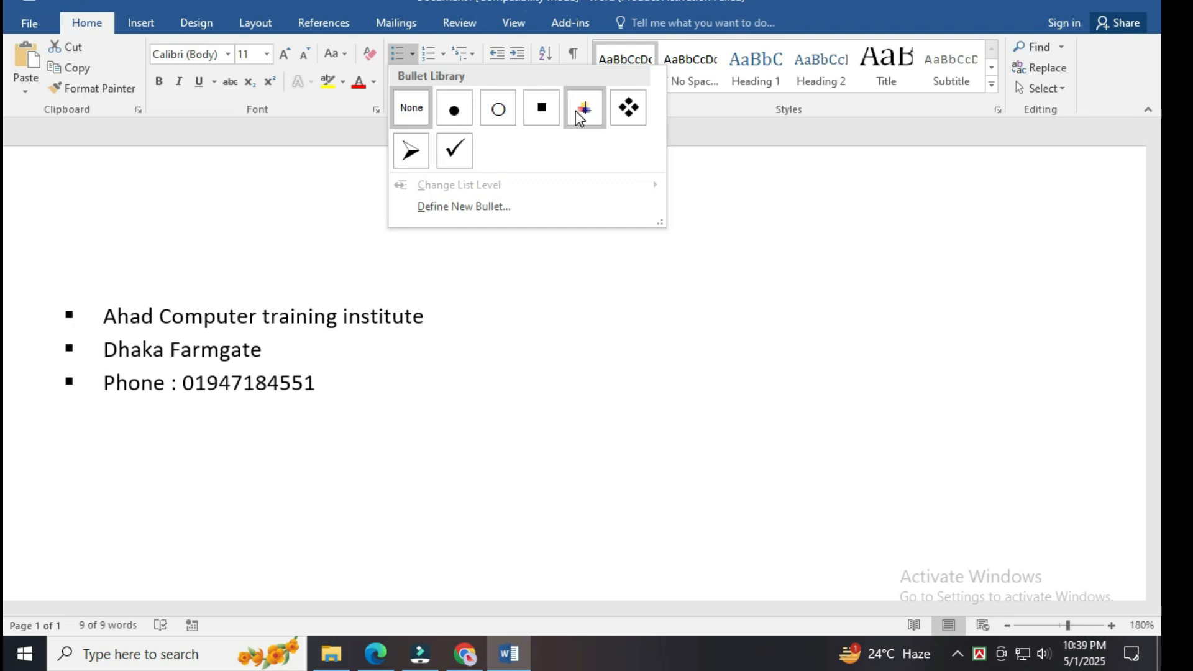
left_click(627, 114)
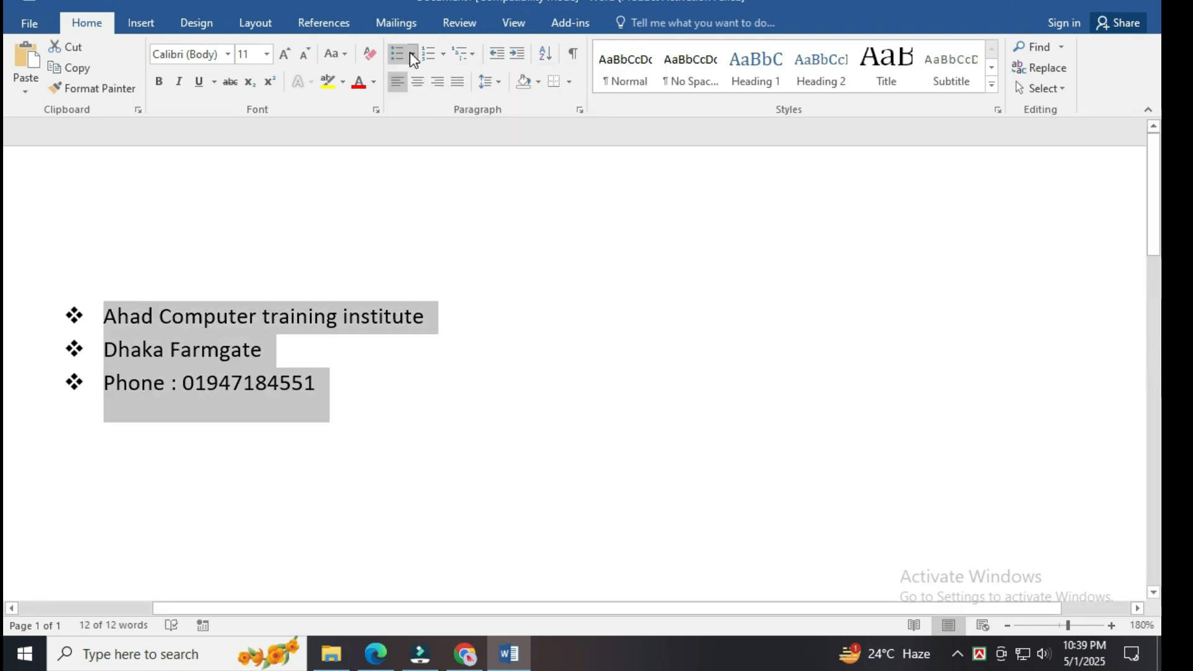
left_click(442, 53)
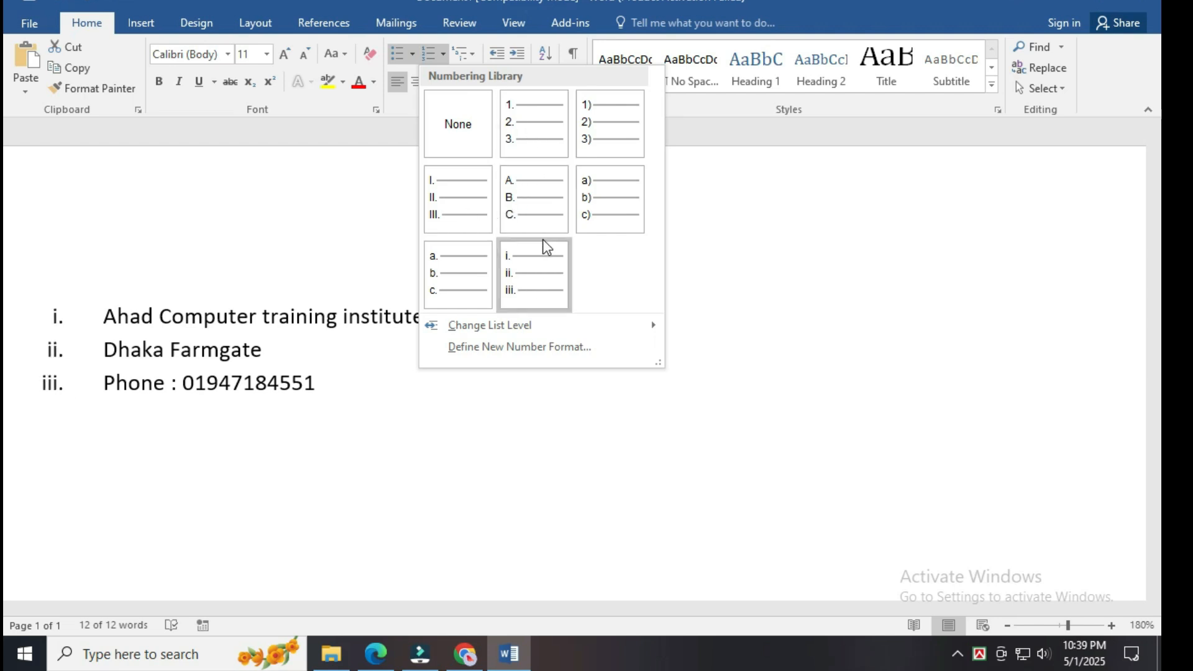
left_click(544, 144)
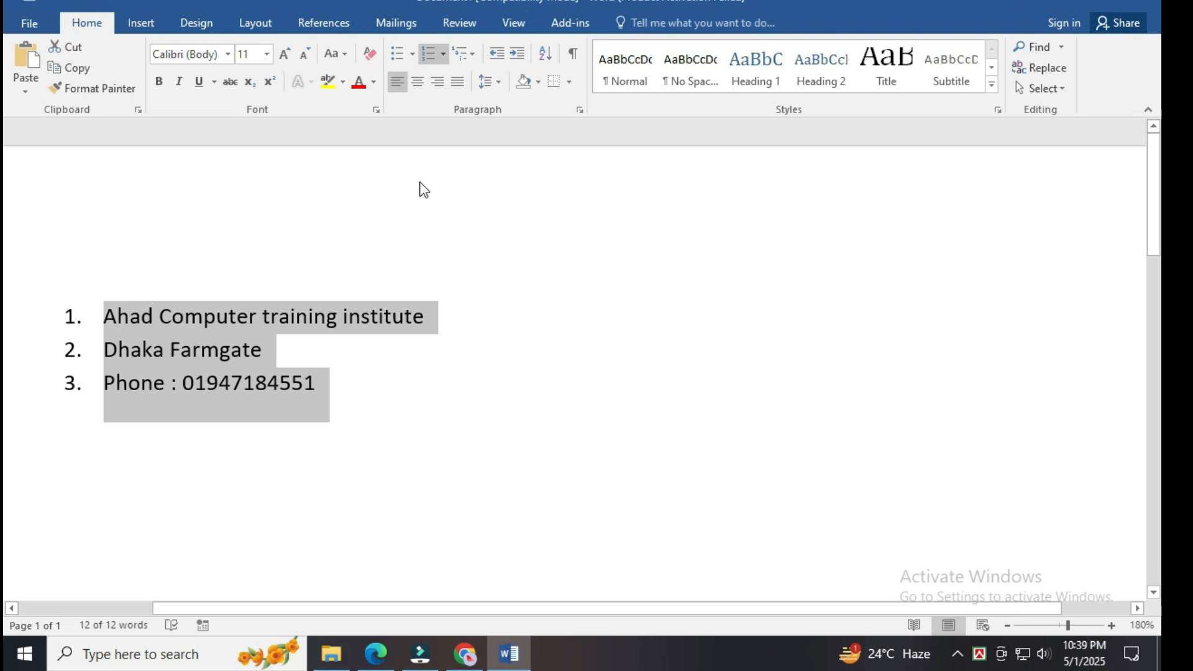
- Remove the numbering from the three selected lines and centre them
left_click(443, 53)
left_click(463, 234)
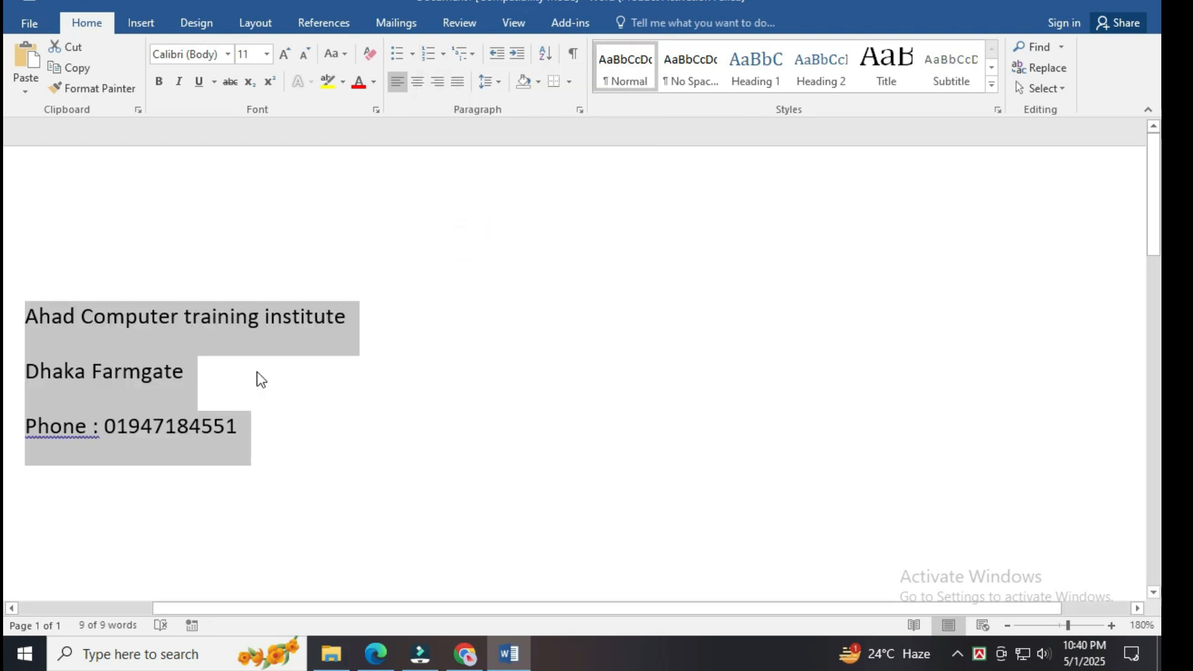
left_click(417, 83)
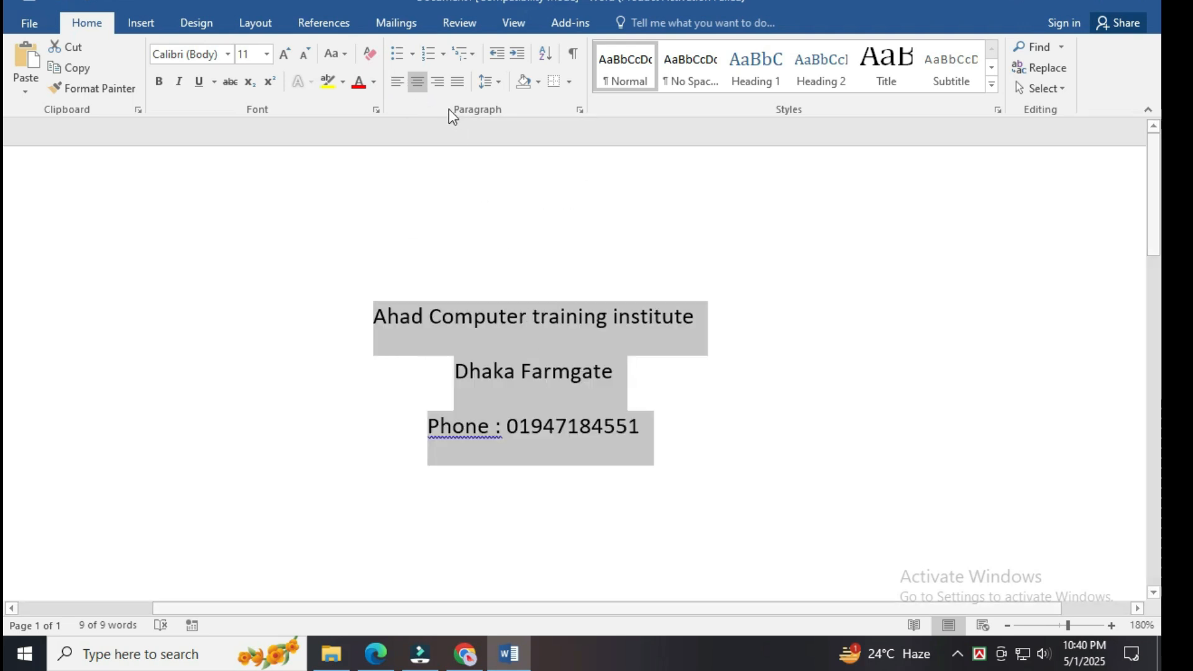
- Remove the space after the three selected paragraphs and set their line spacing to 1.0 after trying 3.0
left_click(501, 84)
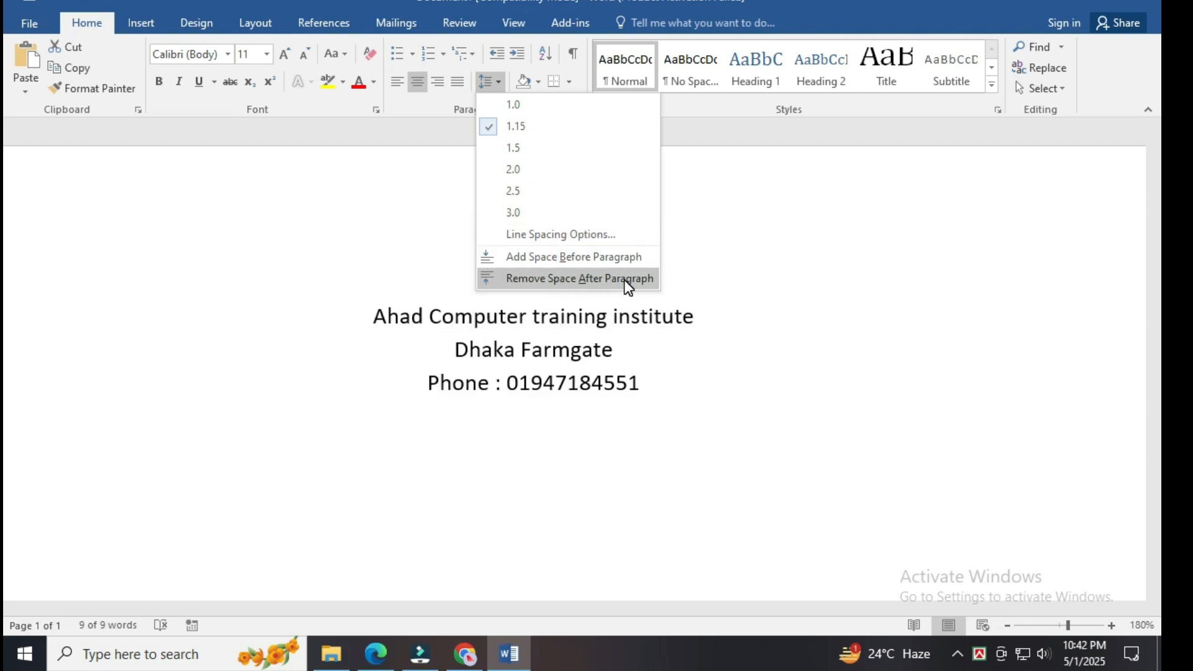
left_click(624, 283)
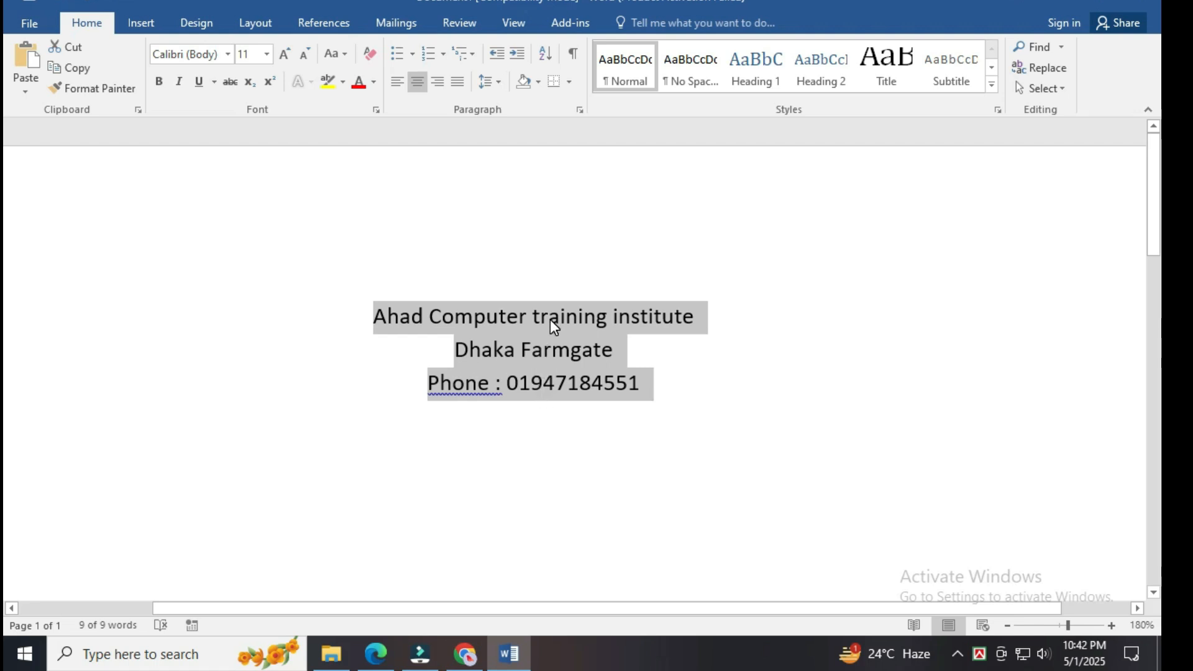
left_click(501, 83)
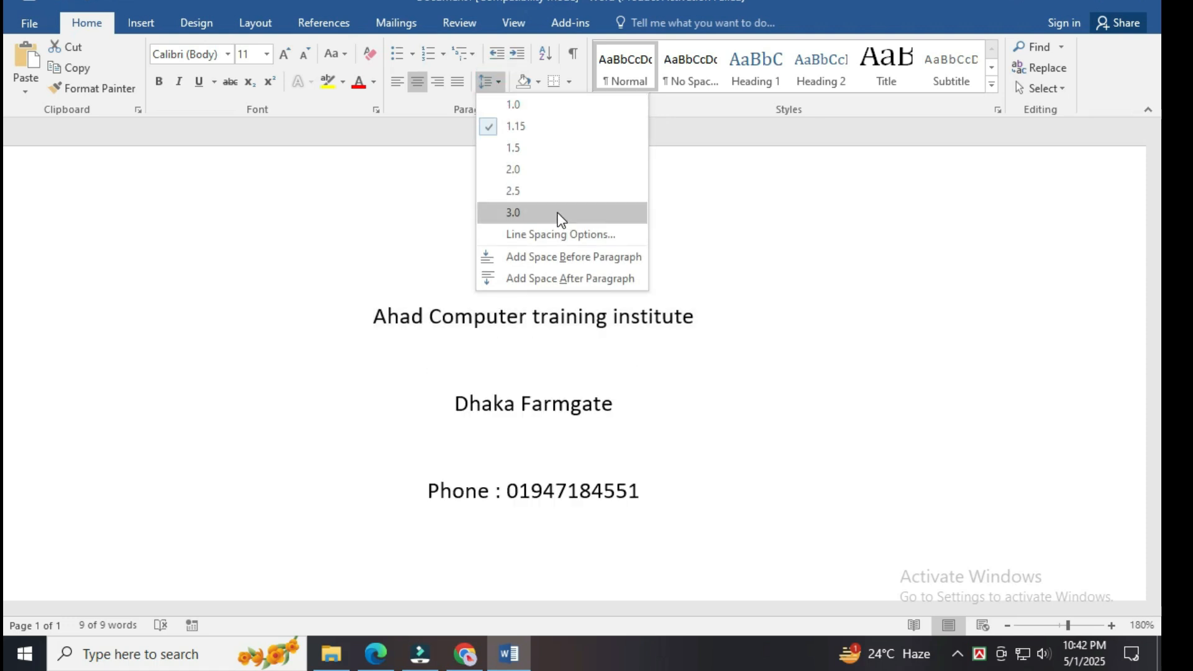
left_click(558, 213)
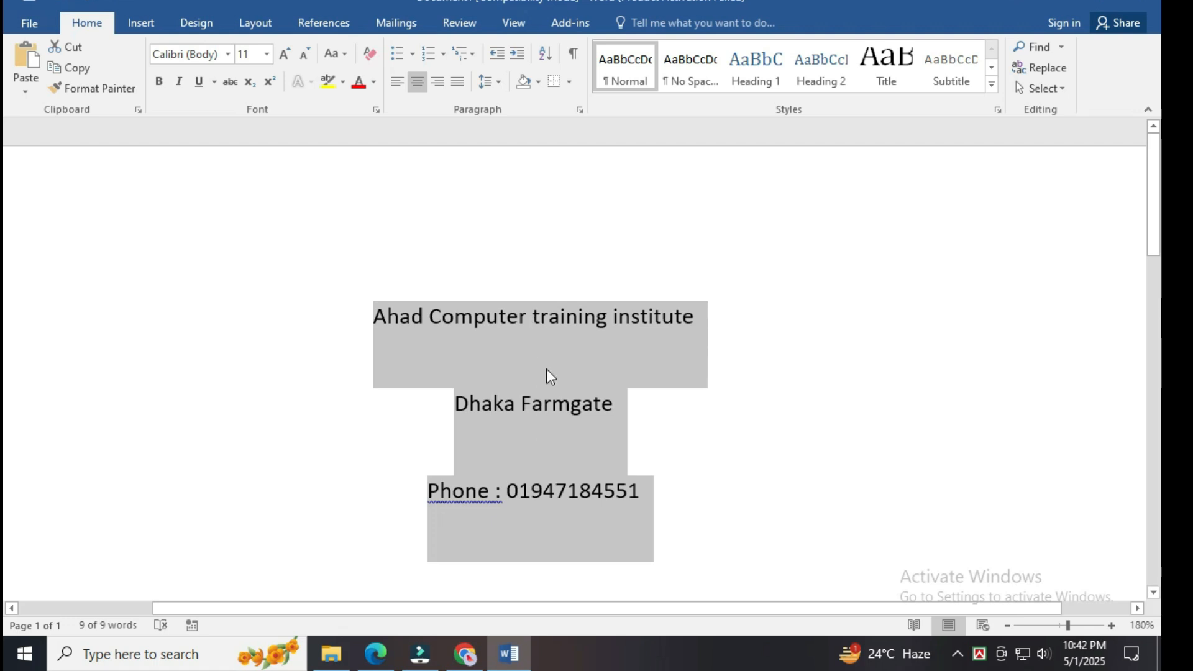
left_click(488, 81)
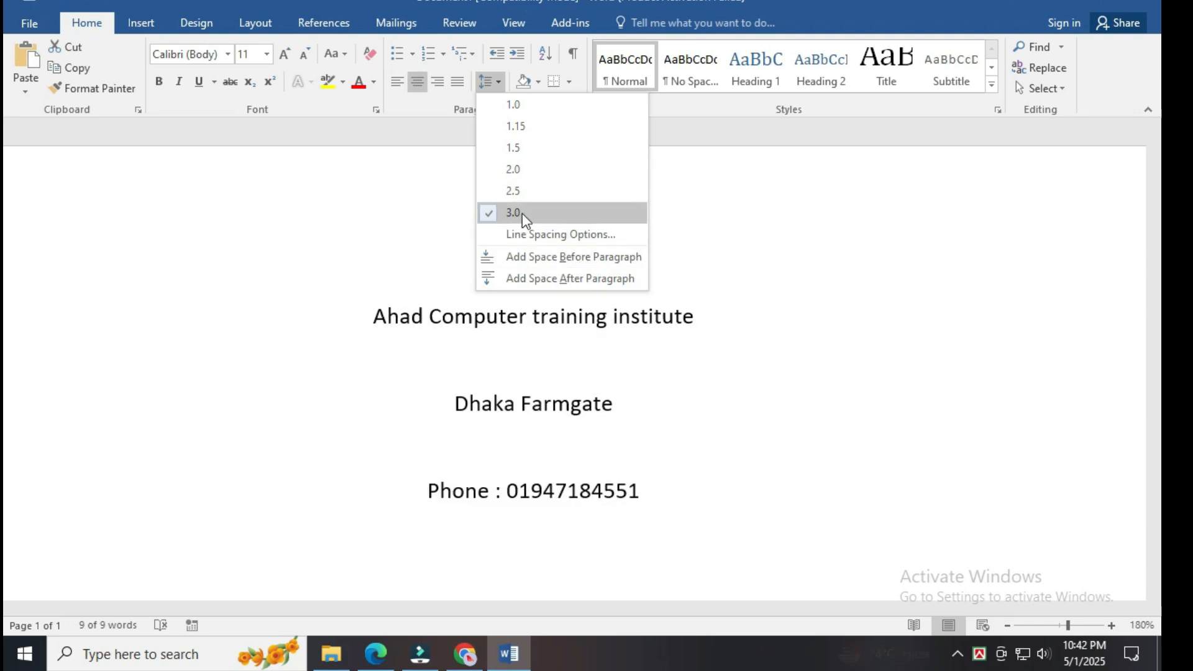
left_click(540, 103)
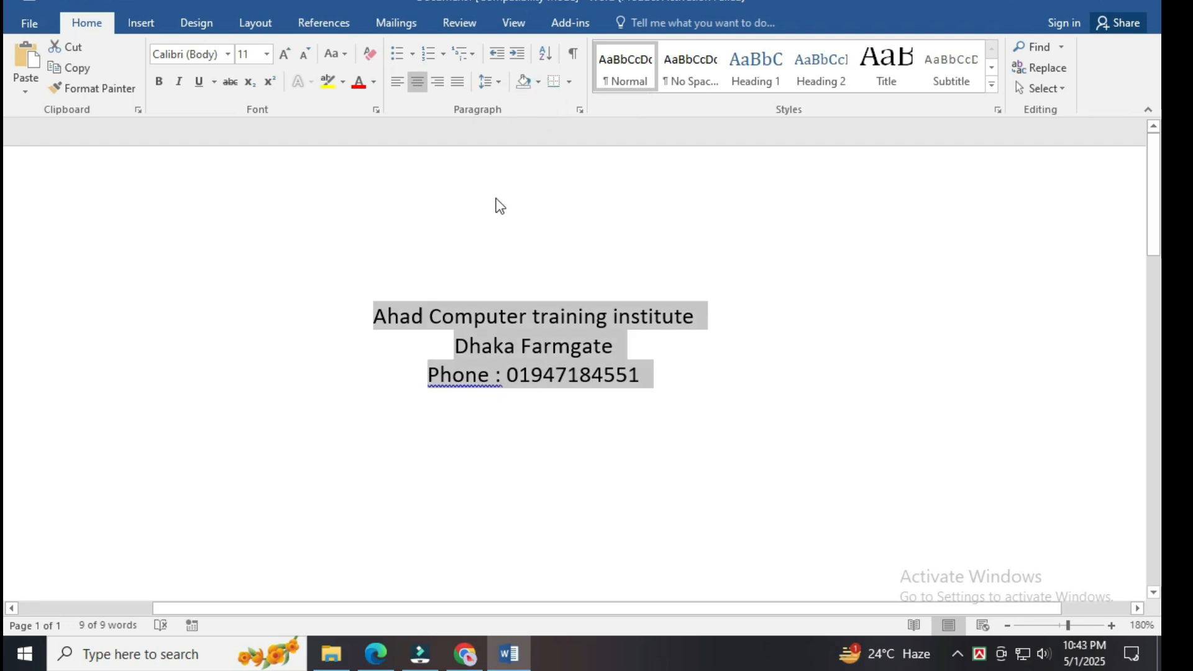
- Try White, Background 1, Darker 25% shading behind the three lines and clear it with No Color
left_click(538, 82)
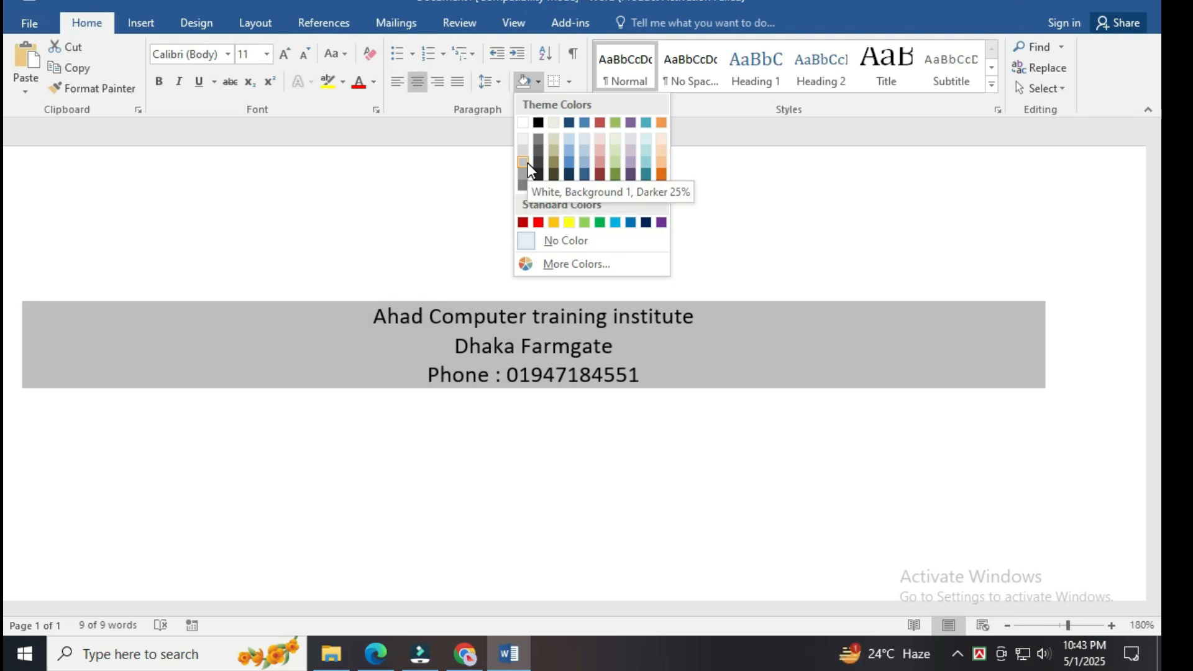
left_click(527, 162)
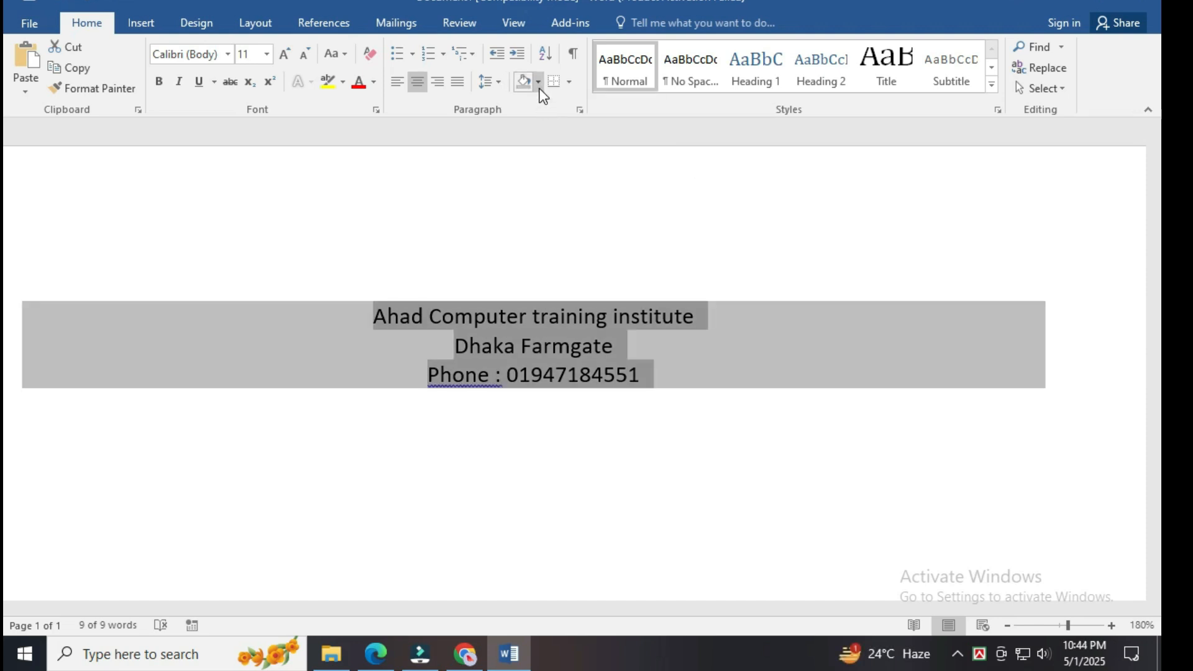
left_click(539, 88)
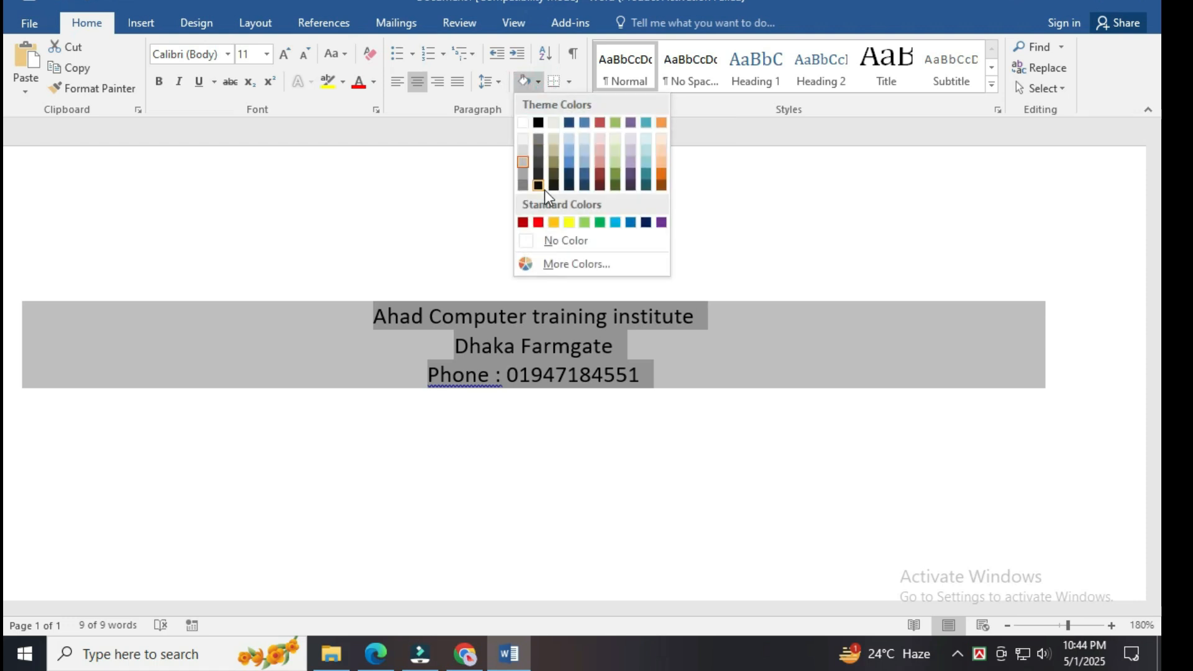
left_click(639, 241)
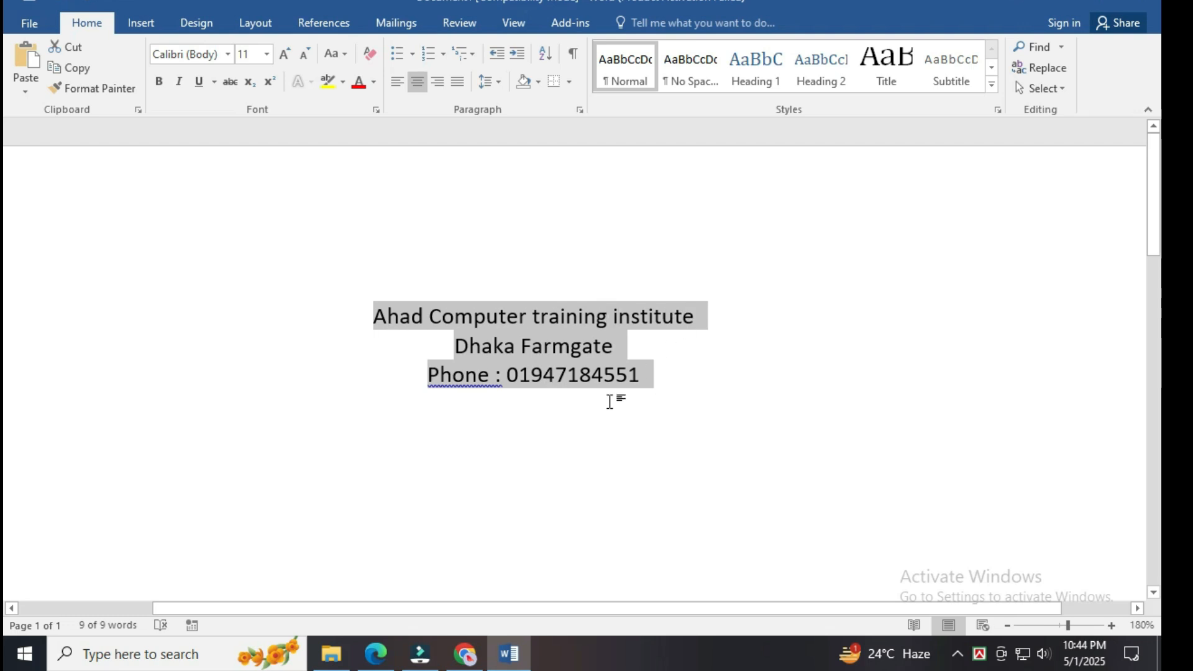
- Examine the border options and the Paragraph dialog's line spacing and alignment choices without changing them
left_click(569, 84)
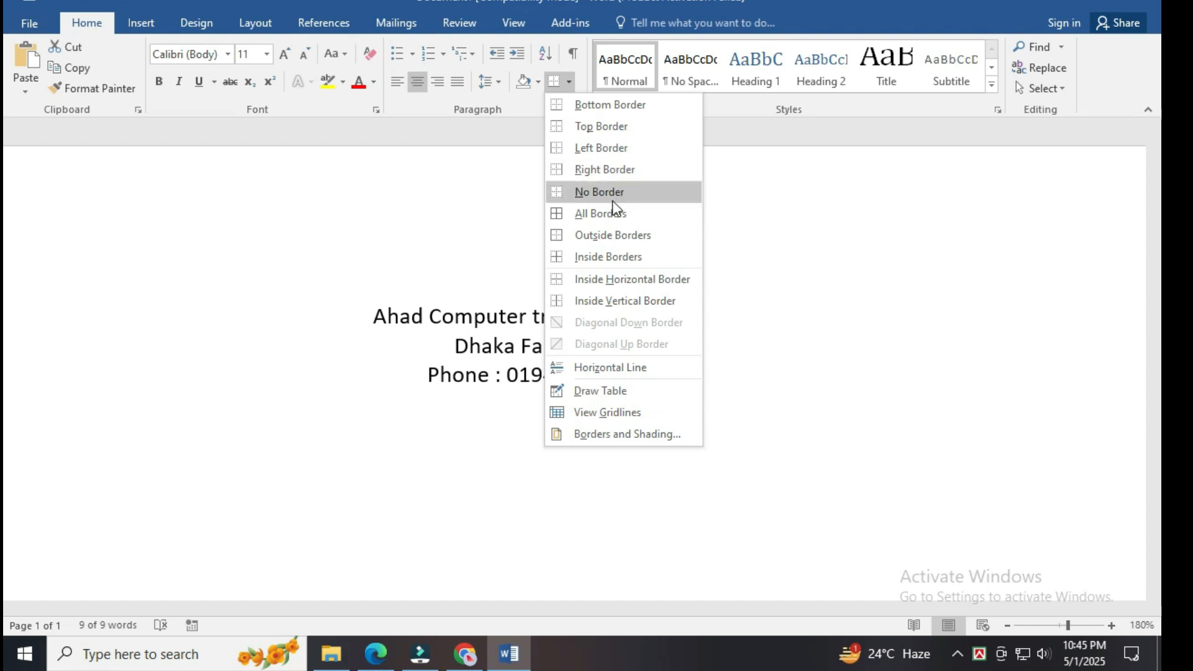
left_click(466, 234)
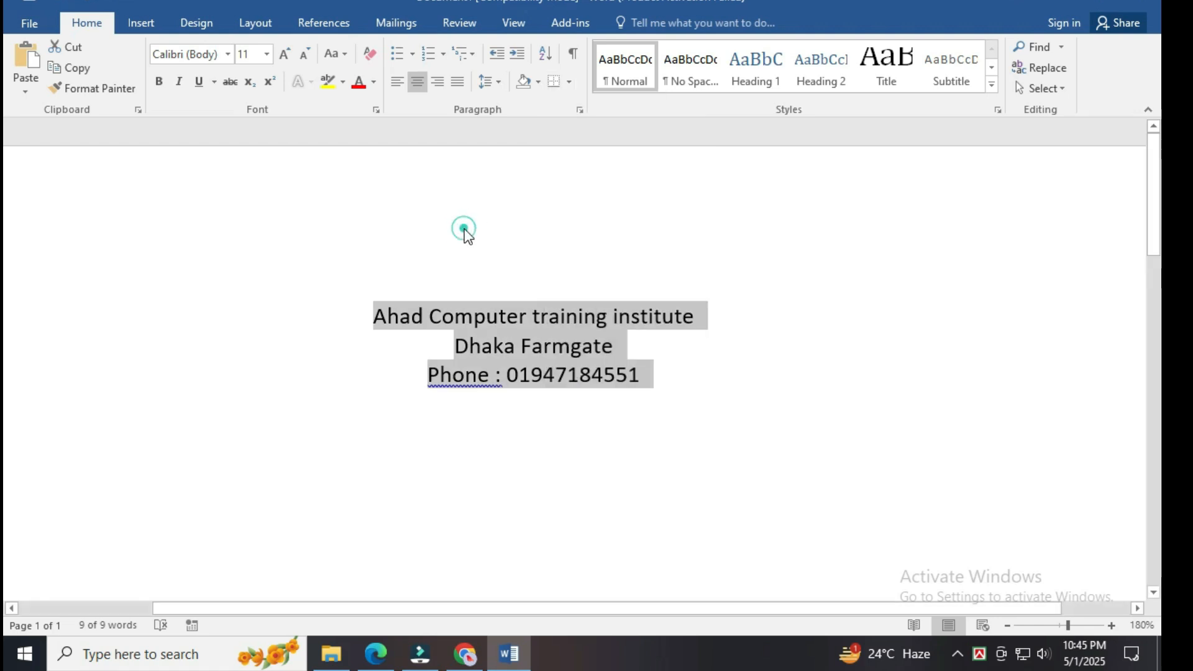
left_click(581, 111)
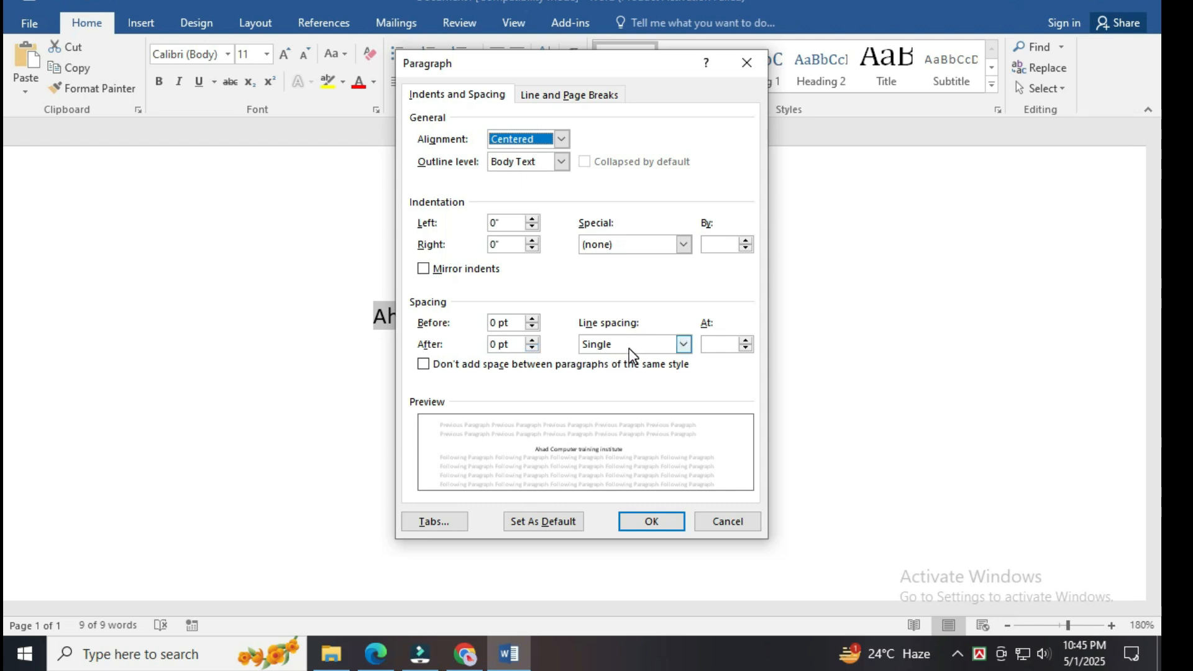
left_click(652, 346)
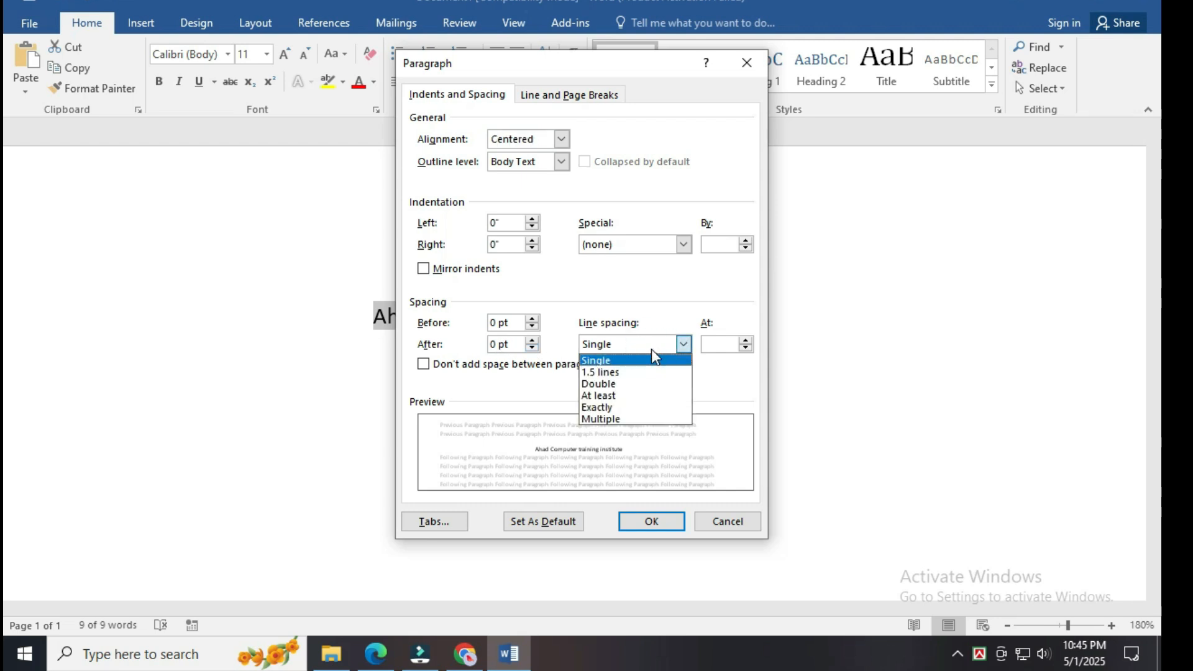
left_click(651, 348)
left_click(561, 139)
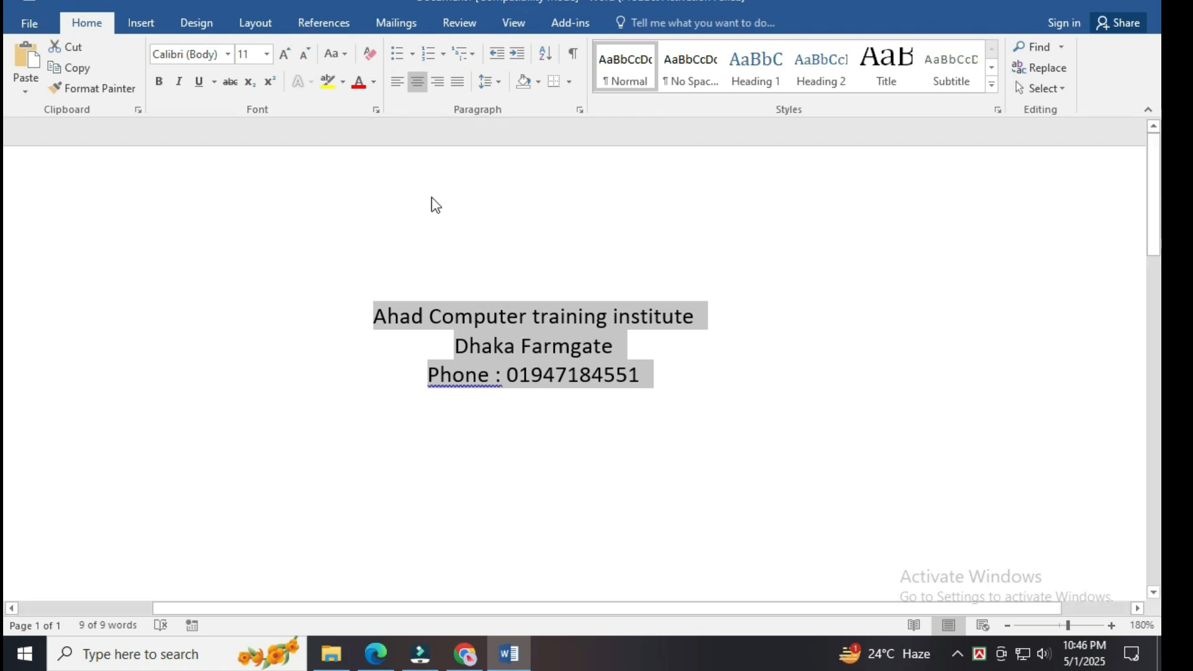
- Change the font colour of the three selected lines to dark blue and set their text highlight to No Color
left_click(374, 81)
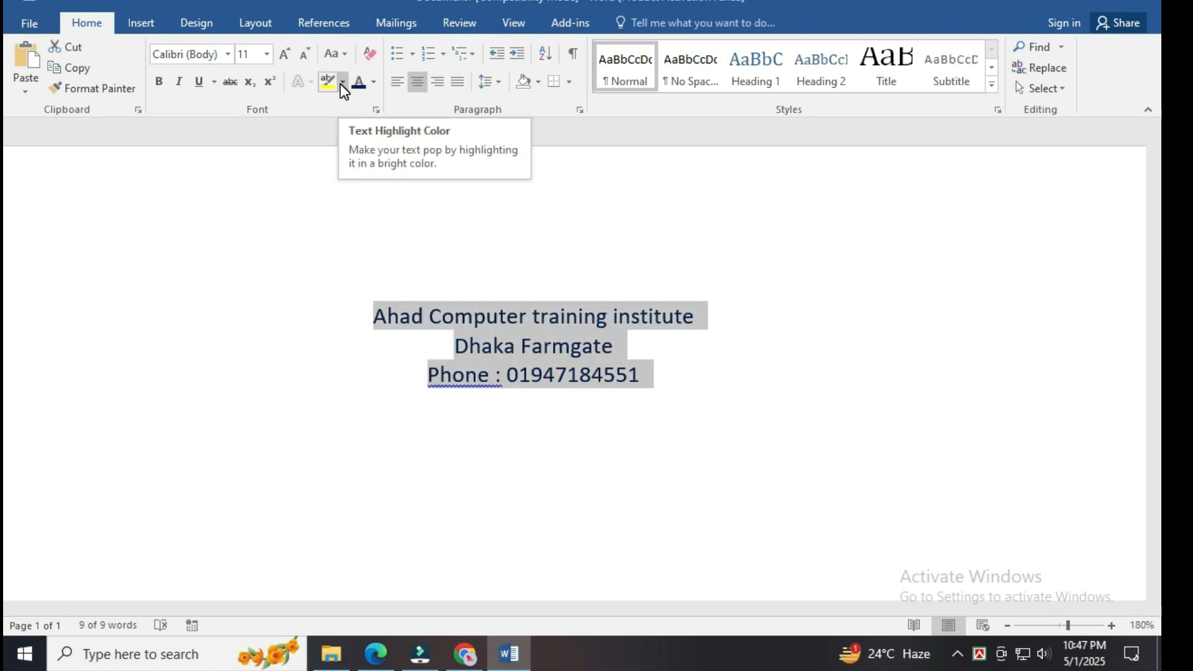
left_click(341, 84)
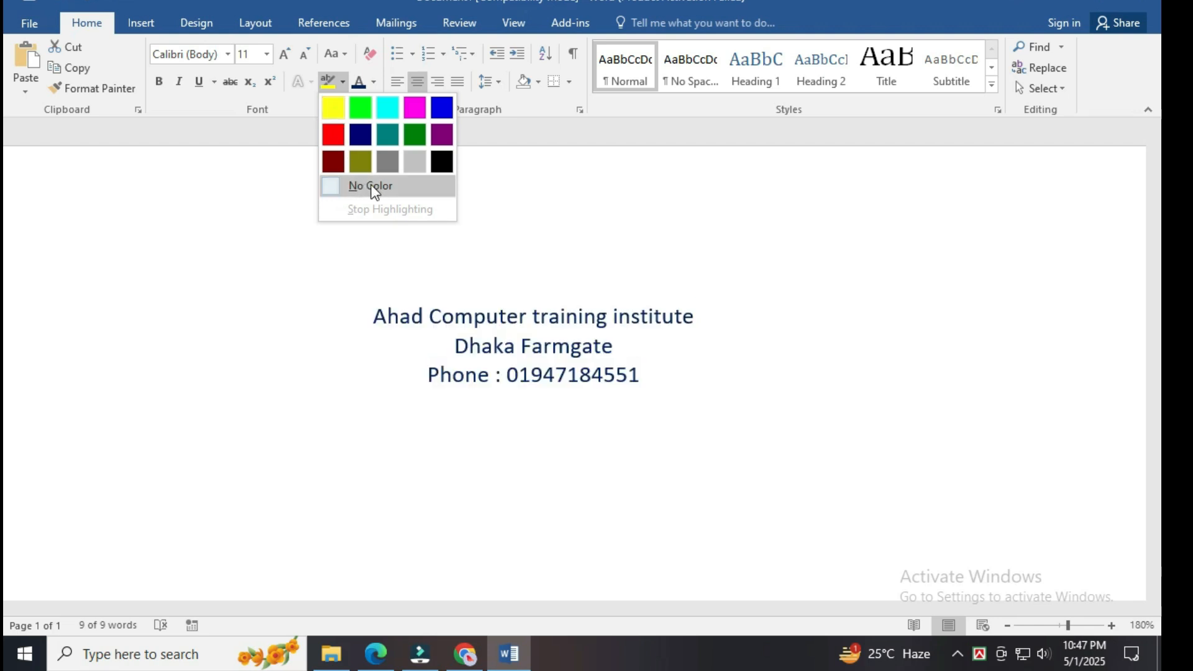
left_click(420, 189)
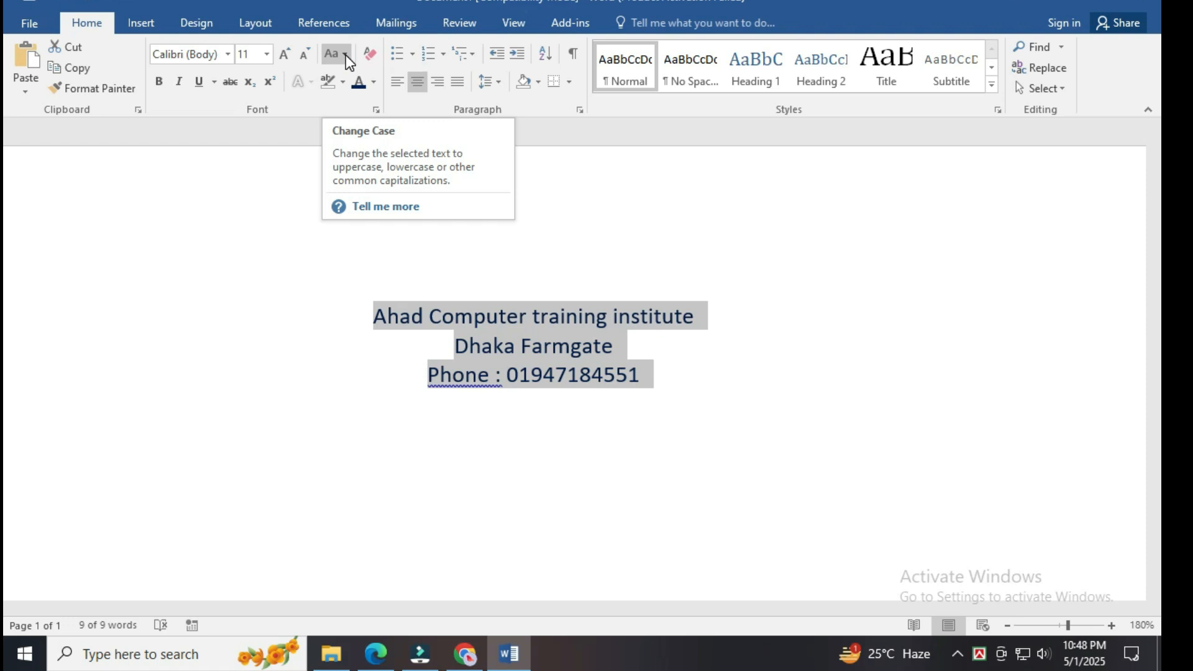
- Change the case of the three selected lines to lowercase and afterward to UPPERCASE
left_click(346, 58)
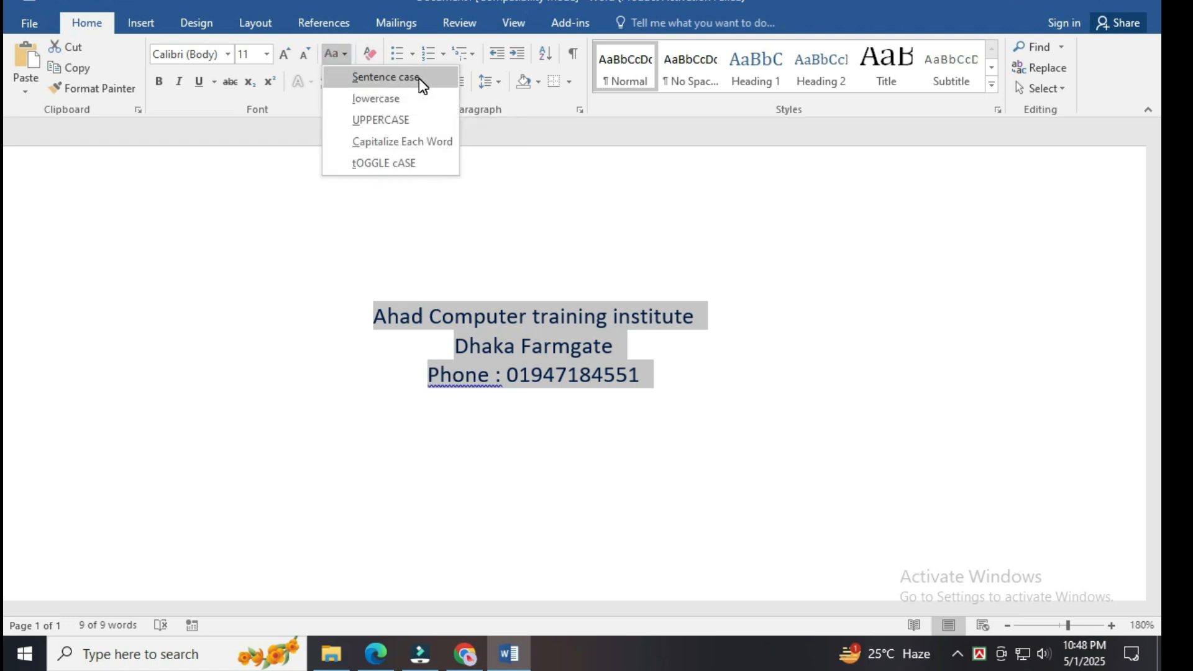
key("Escape")
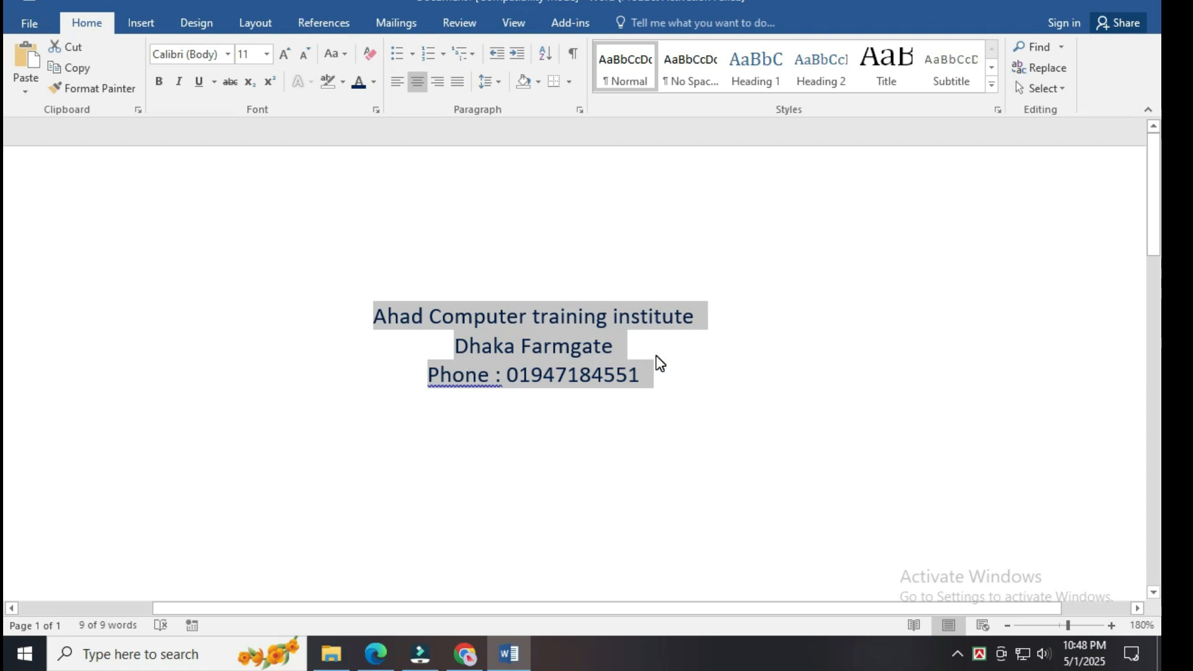
left_click(336, 53)
left_click(369, 99)
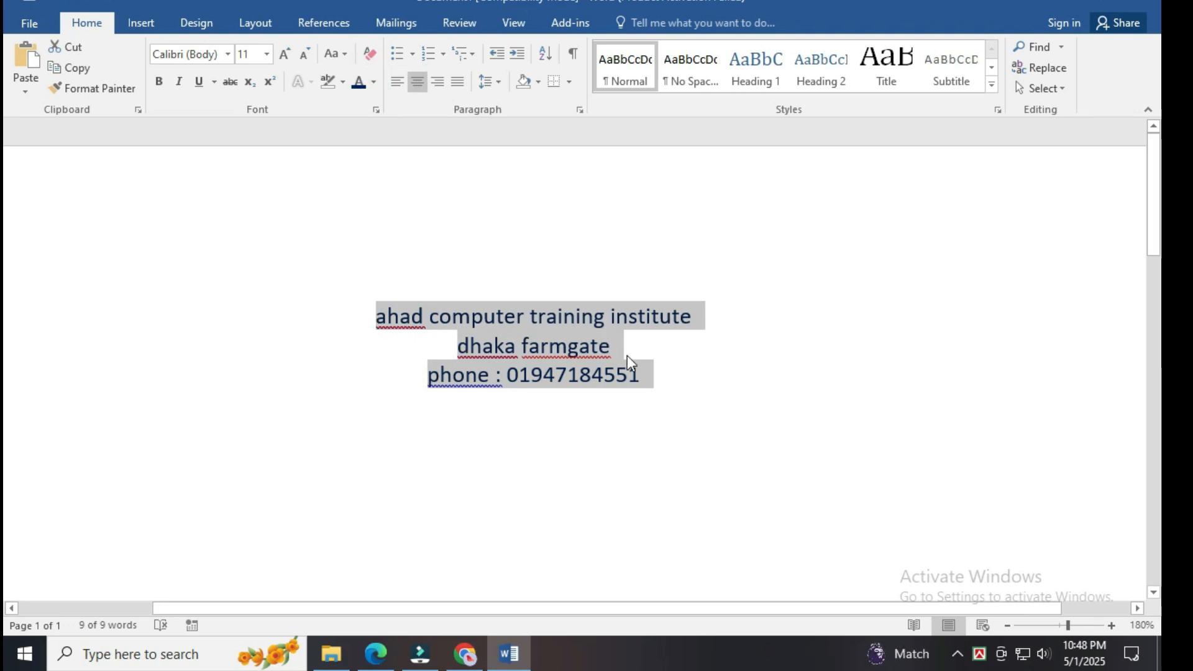
left_click(336, 54)
left_click(372, 118)
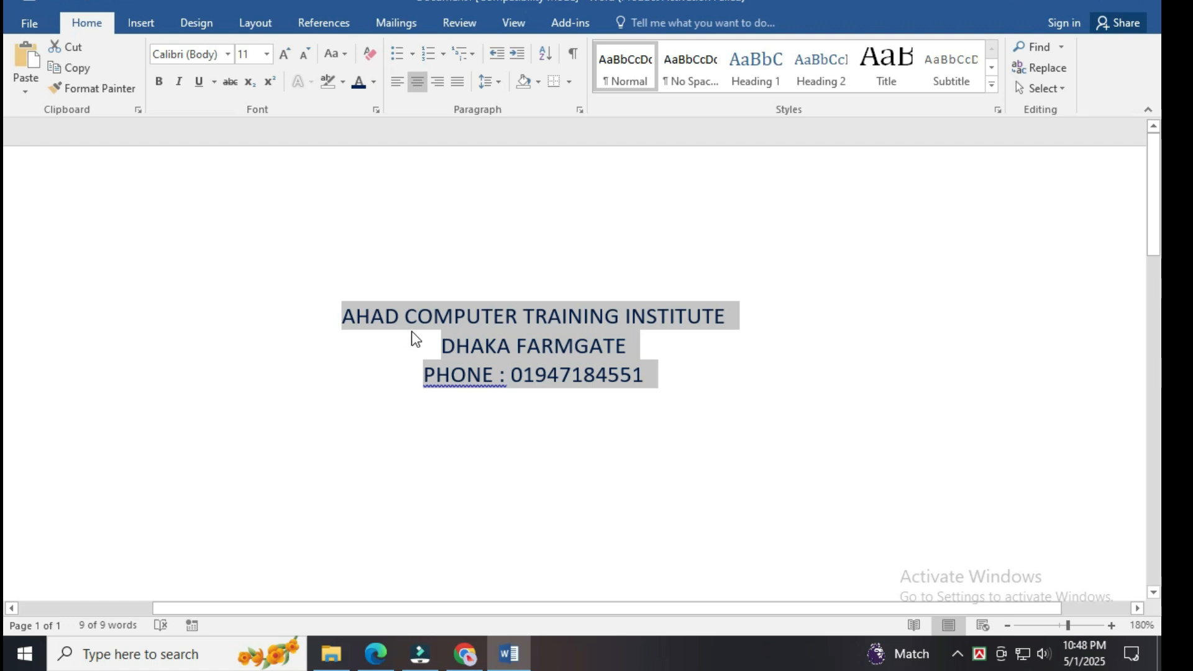
- Apply Capitalize Each Word to the three selected lines, trying tOGGLE cASE on them before reapplying Capitalize Each Word
left_click(336, 53)
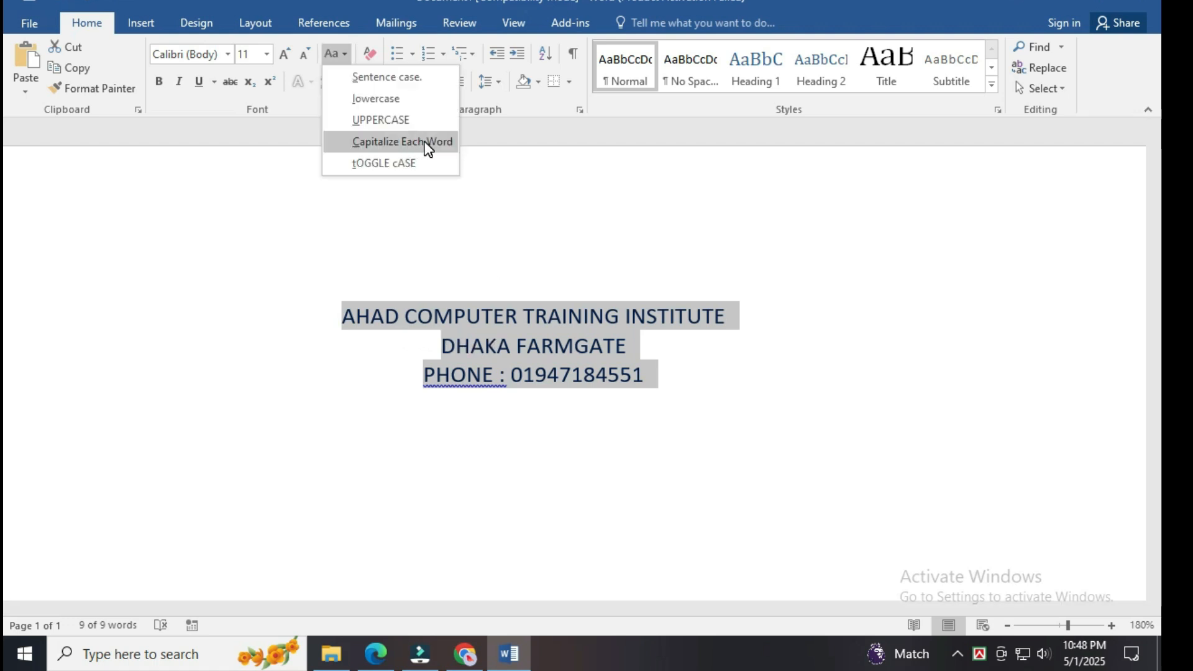
left_click(423, 140)
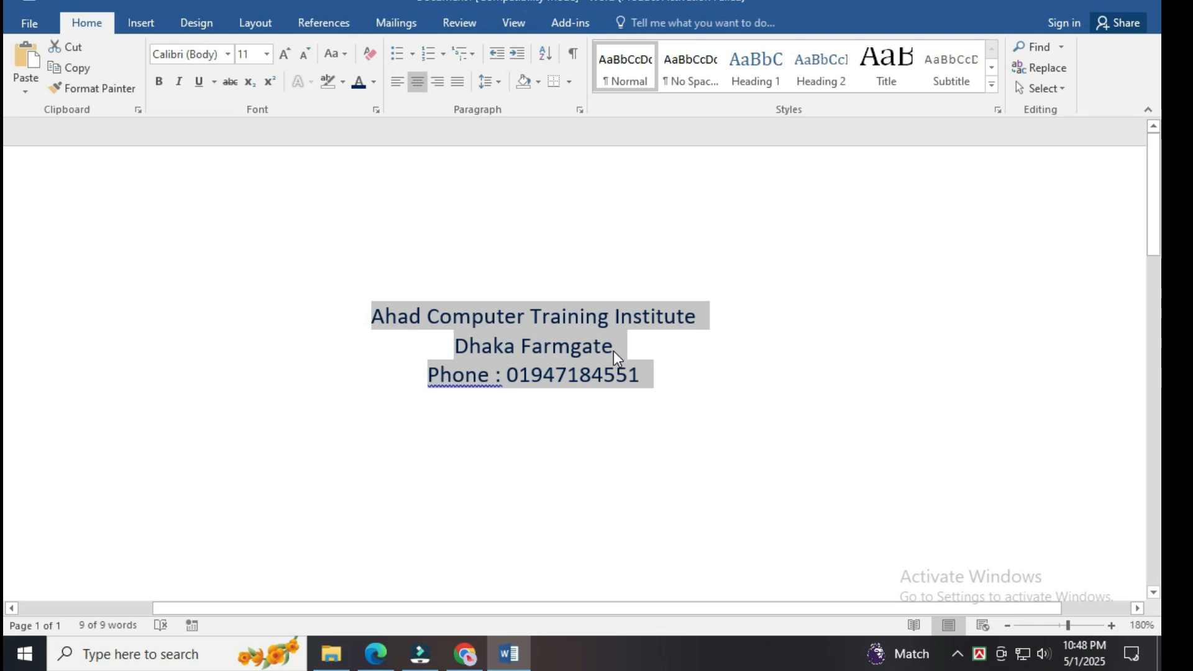
left_click(336, 53)
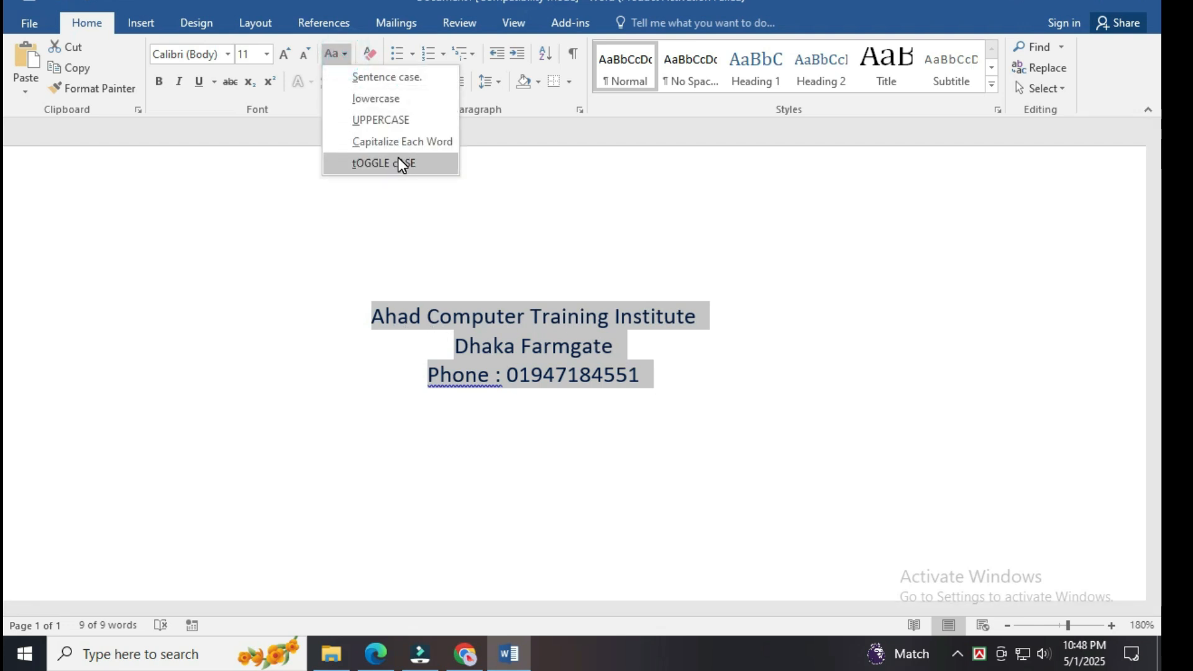
left_click(397, 159)
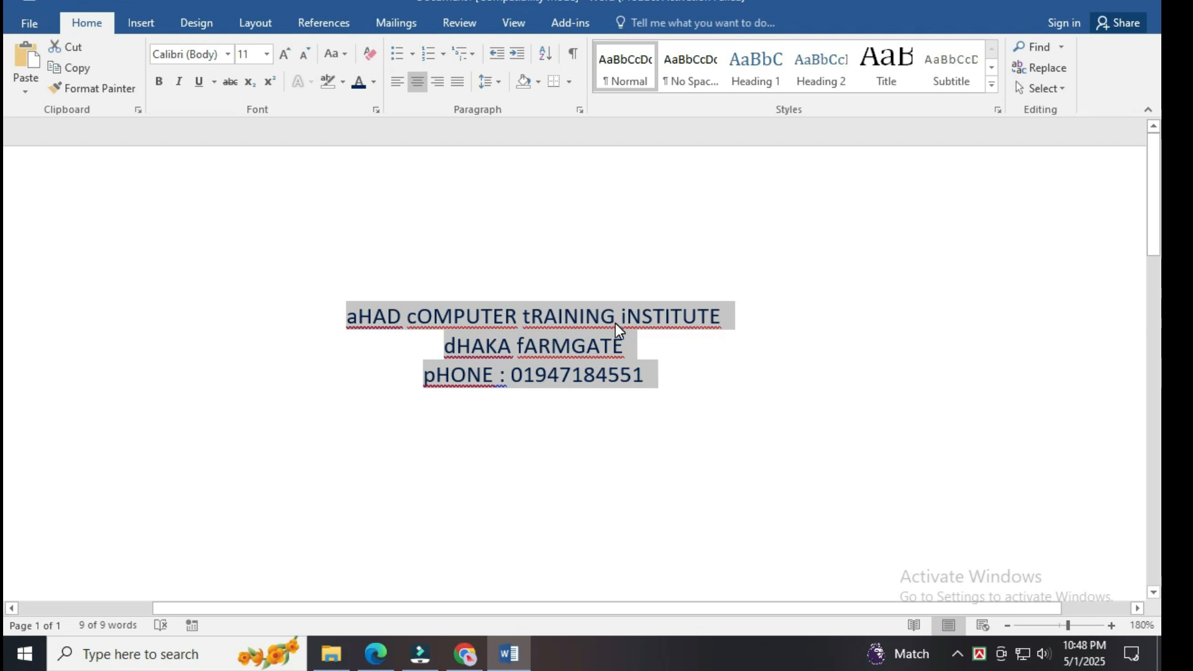
left_click(344, 54)
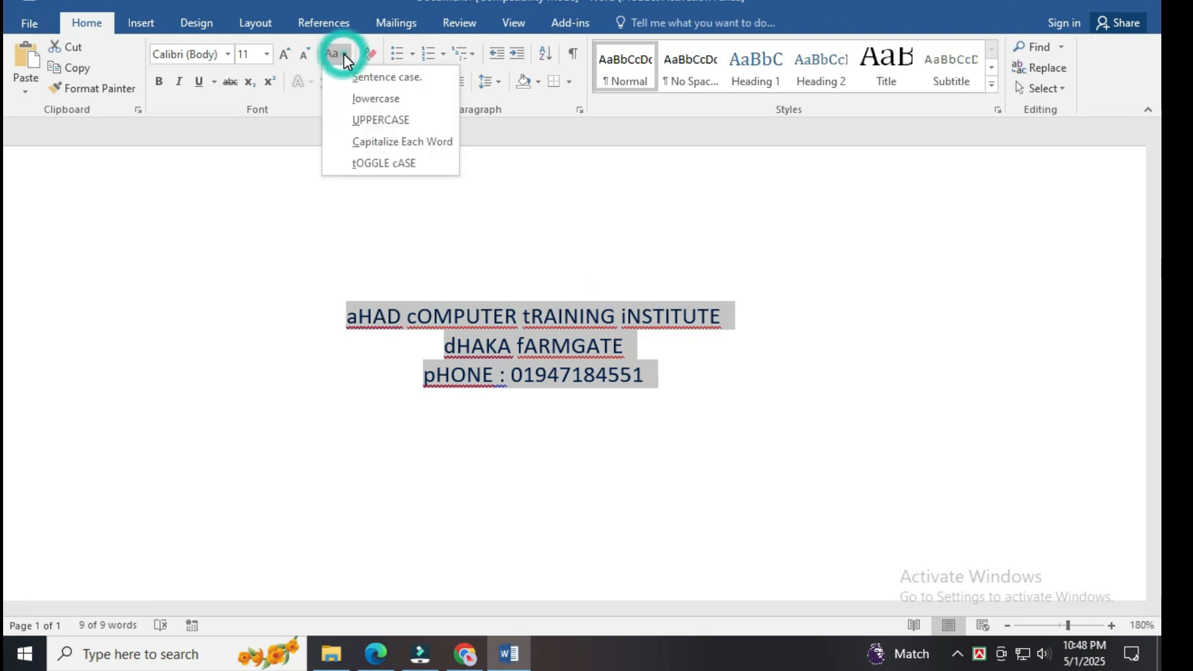
left_click(425, 146)
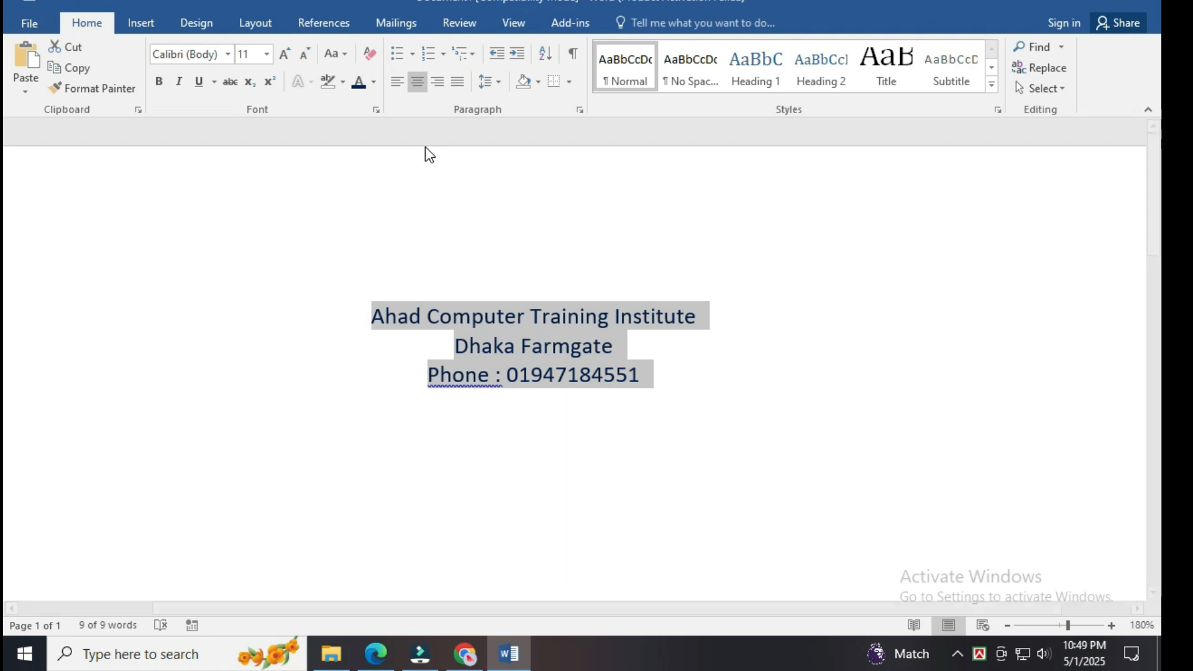
- Shrink the font of the three selected lines stepwise to size 8 and grow it stepwise to size 14
left_click(304, 54)
left_click(305, 54)
left_click(304, 55)
left_click(305, 54)
left_click(285, 55)
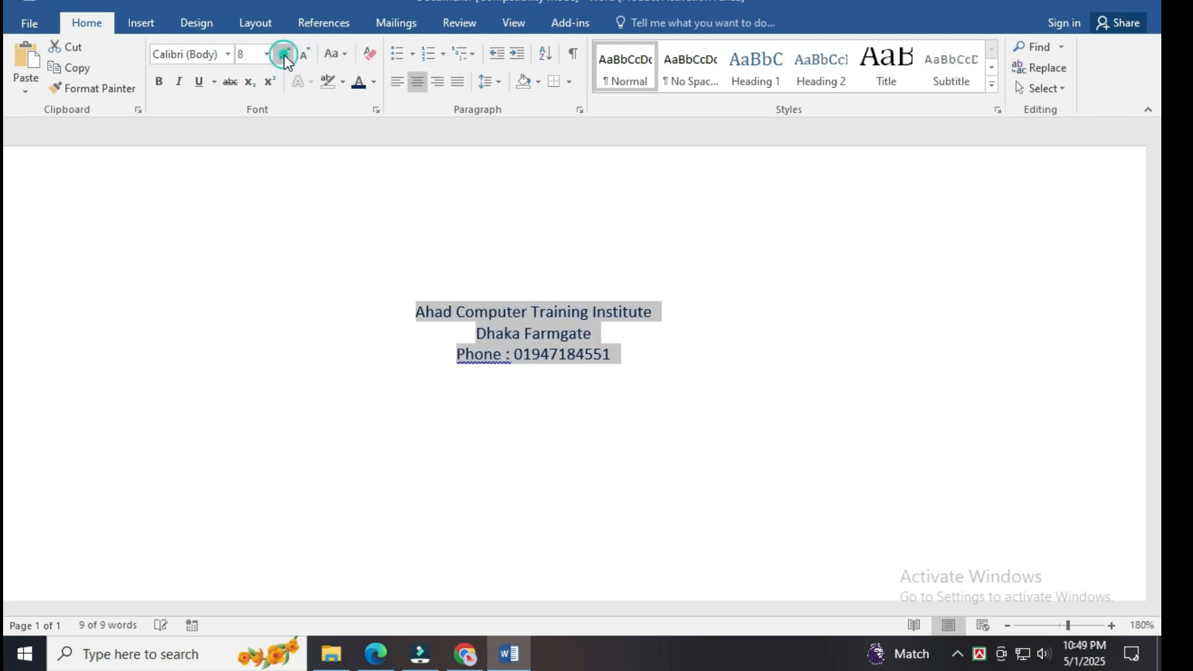
left_click(285, 55)
left_click(285, 55)
left_click(285, 55)
left_click(284, 55)
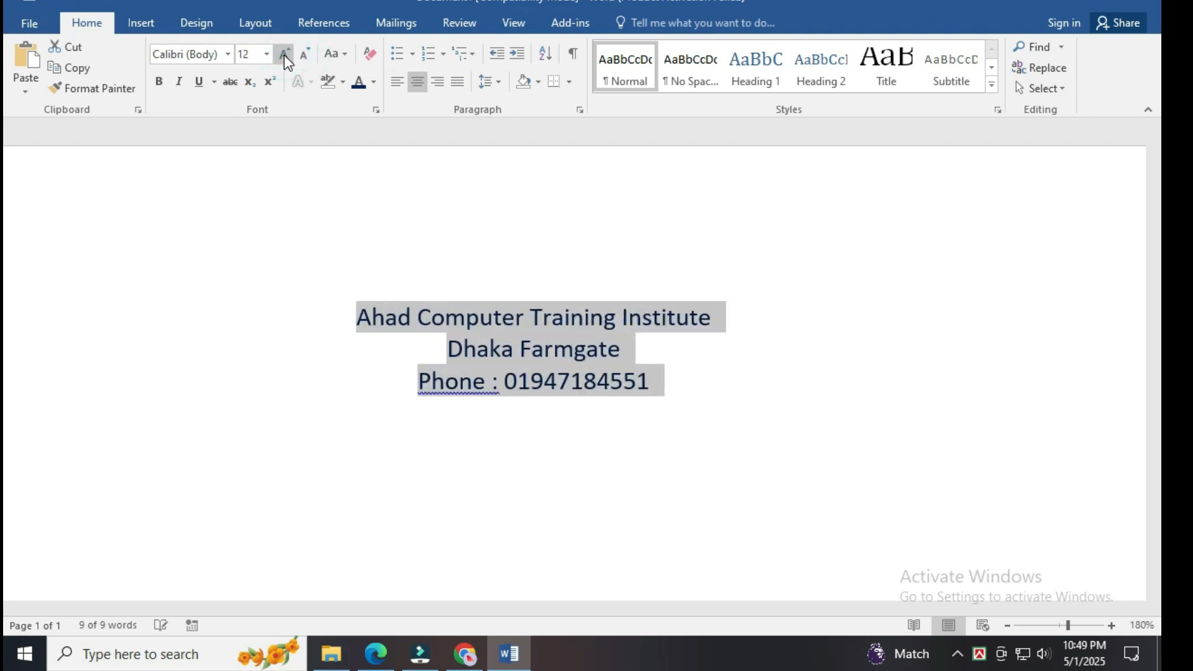
left_click(285, 54)
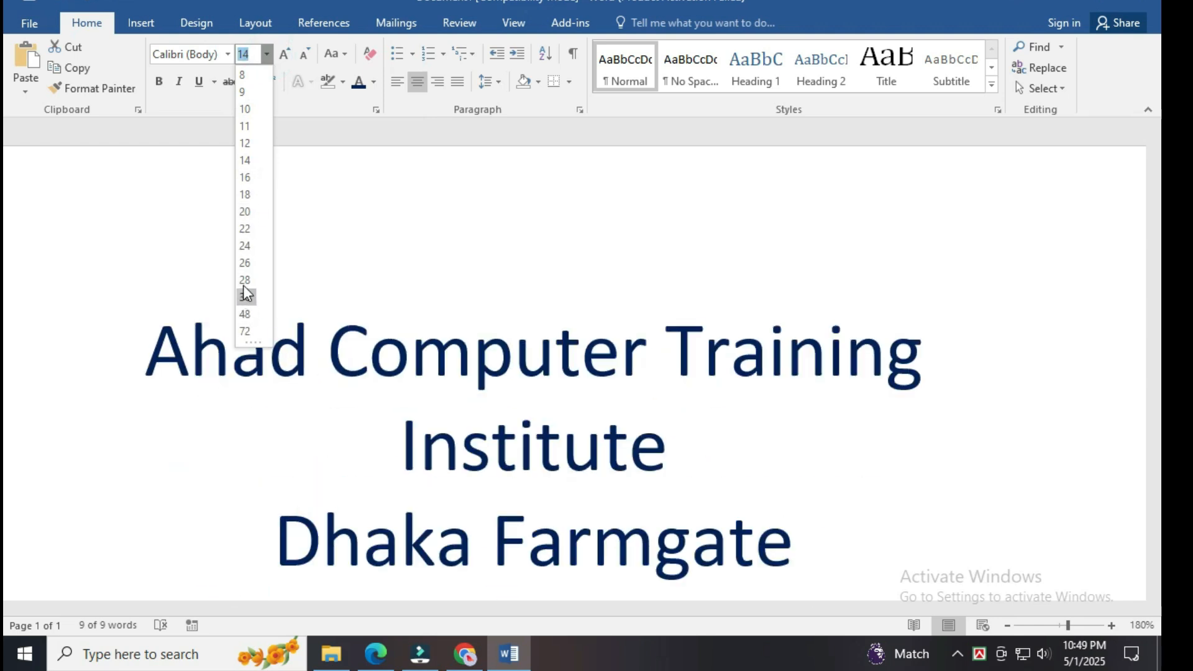
- Set the font size of the three selected lines to 20 and open the list of available fonts
left_click(245, 211)
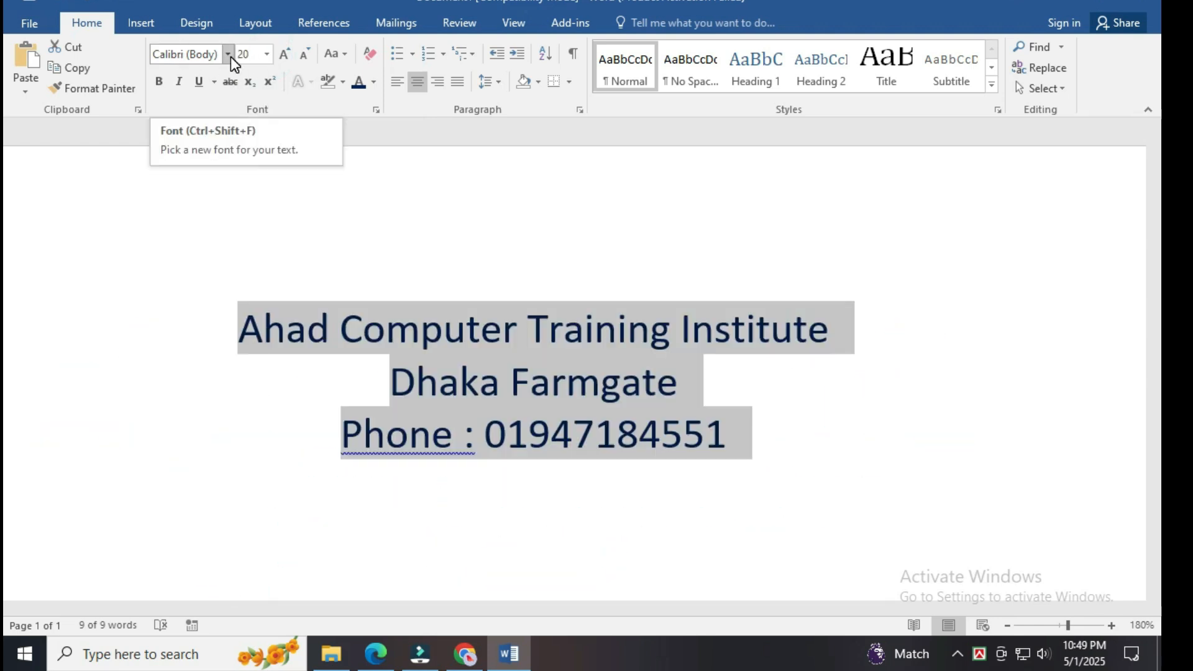
left_click(228, 54)
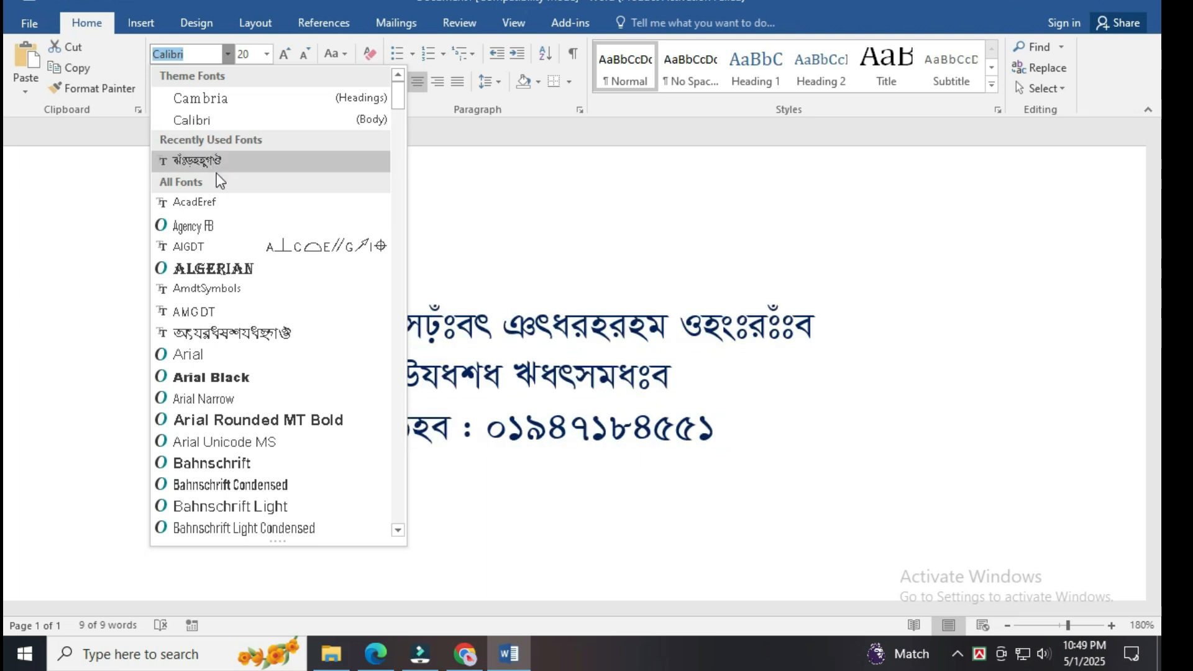